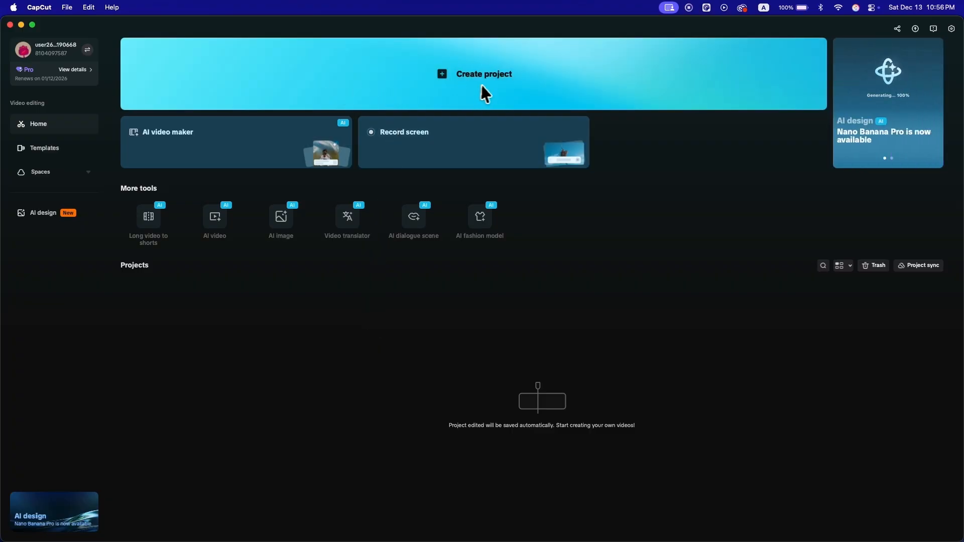
# Step: Create a new project and save its settings with the original aspect ratio, adapted resolution and 30.00 fps
pyautogui.click(408, 85)
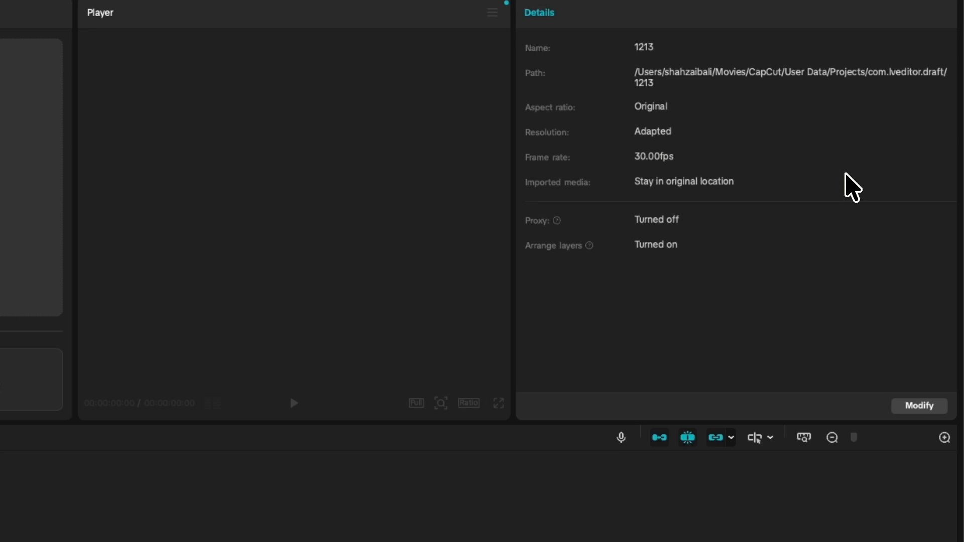
pyautogui.click(910, 407)
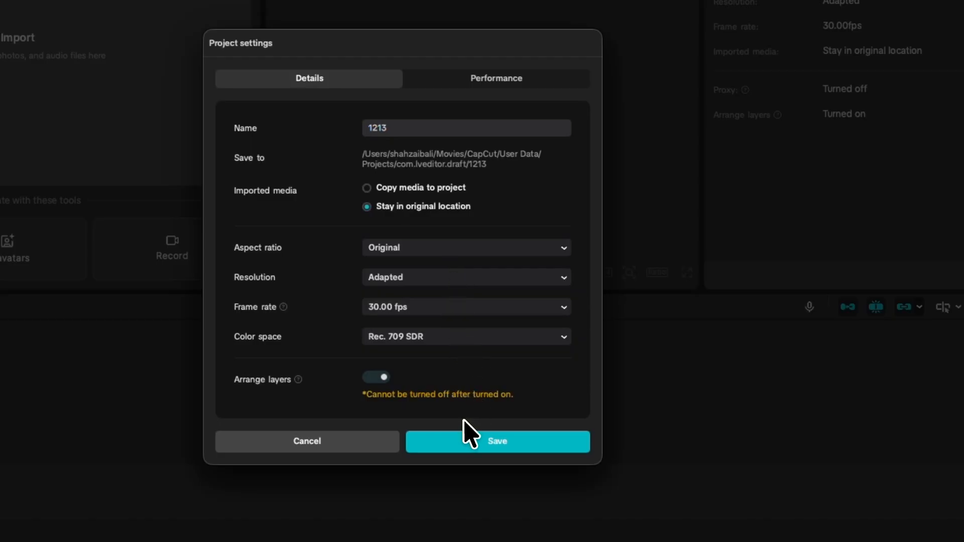
pyautogui.click(523, 452)
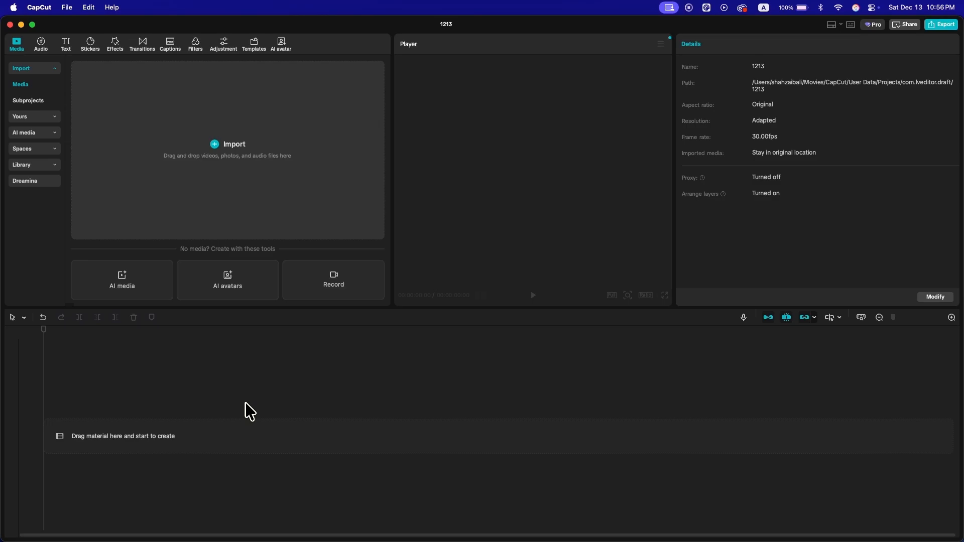
# Step: Import clip 1.mp4, clip 2.mp4 and clip 3.mp4 and place all three on the timeline
pyautogui.click(244, 153)
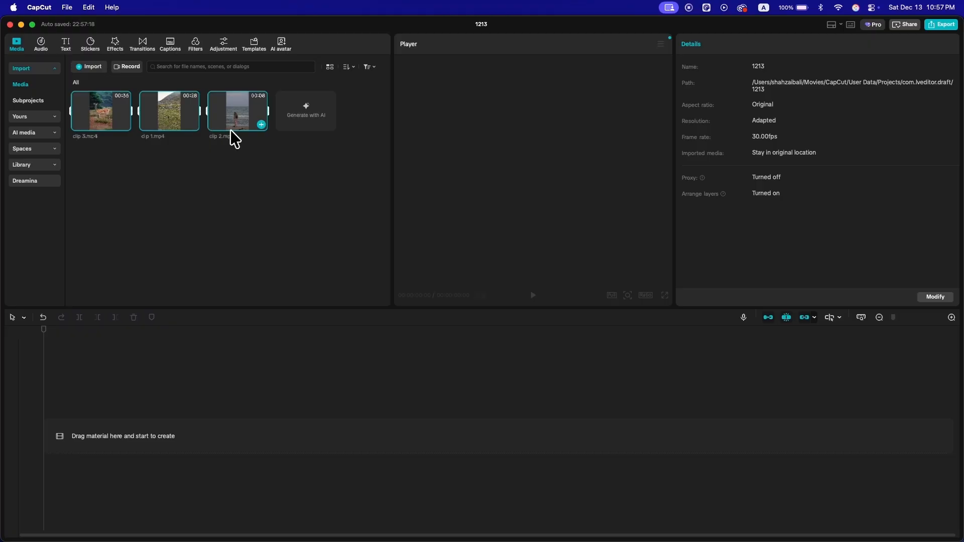
pyautogui.moveTo(236, 126); pyautogui.dragTo(104, 433)
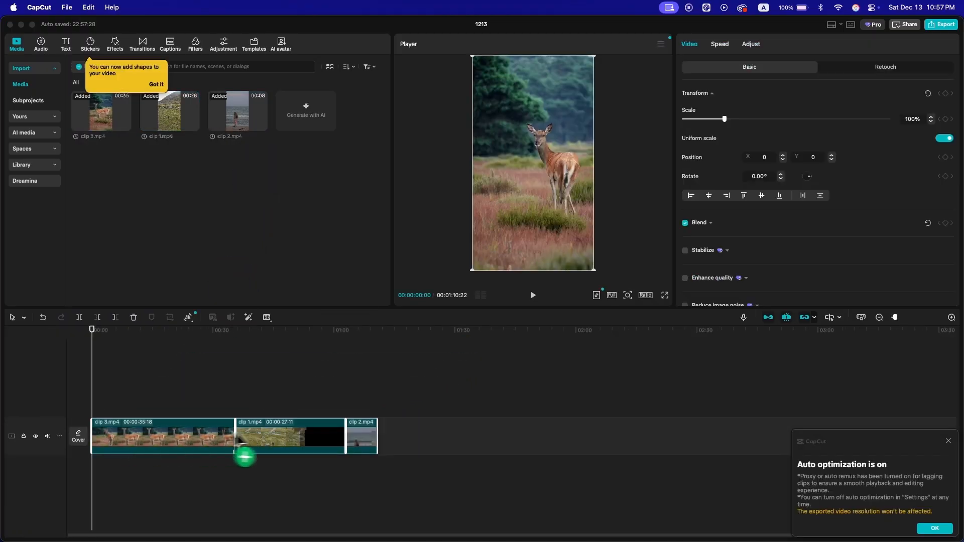
pyautogui.click(123, 331)
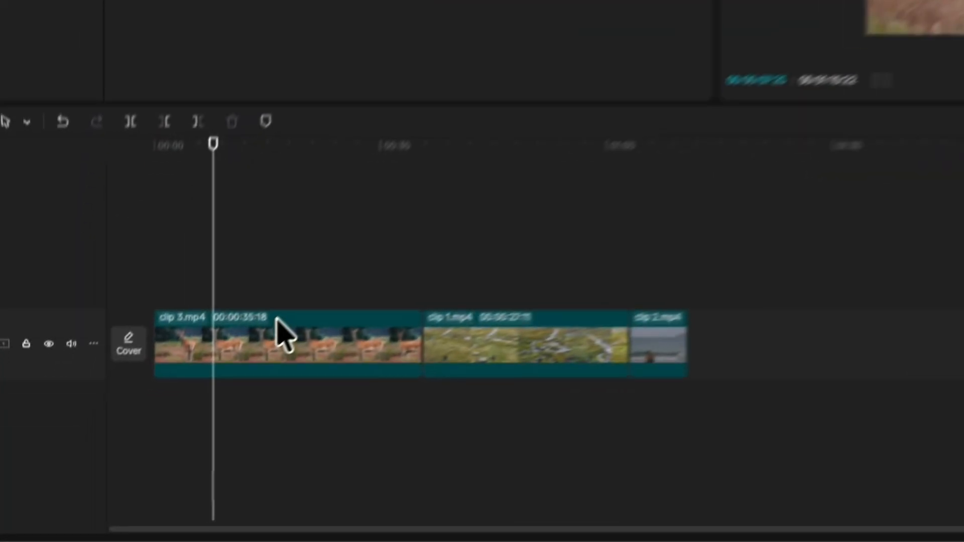
# Step: Reorder the clips on the main track so they run clip 1, clip 2, clip 3 without gaps
pyautogui.moveTo(281, 334); pyautogui.dragTo(660, 309)
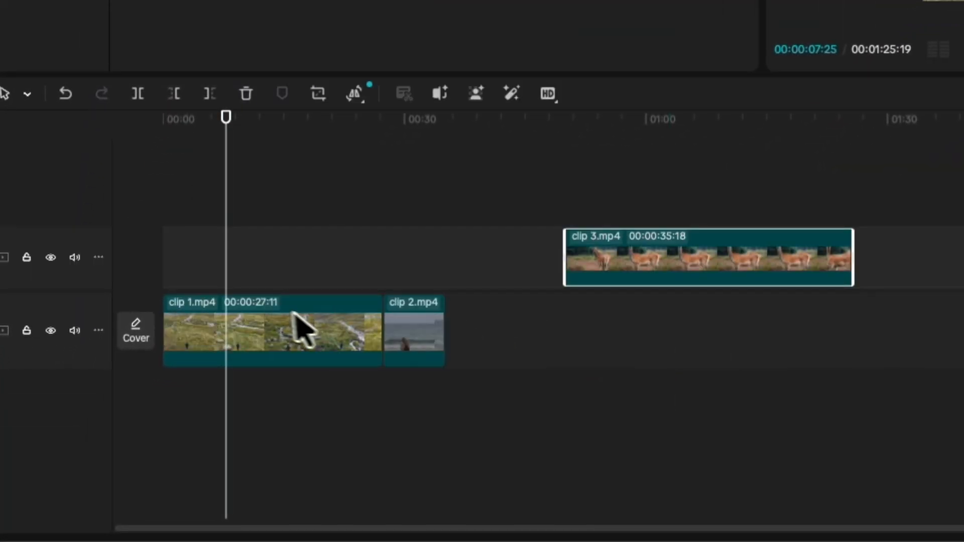
pyautogui.moveTo(406, 334); pyautogui.dragTo(576, 195)
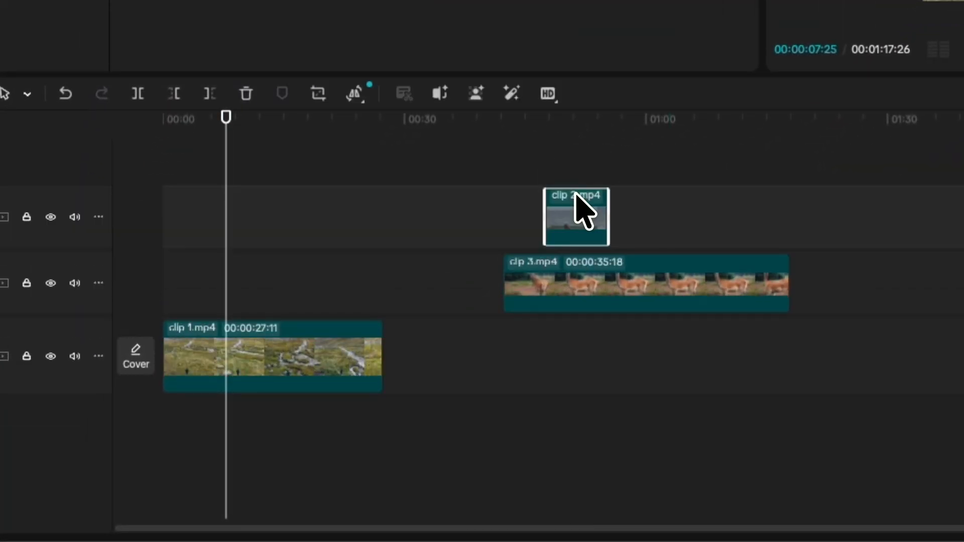
pyautogui.moveTo(565, 231); pyautogui.dragTo(422, 374)
pyautogui.moveTo(586, 287); pyautogui.dragTo(529, 339)
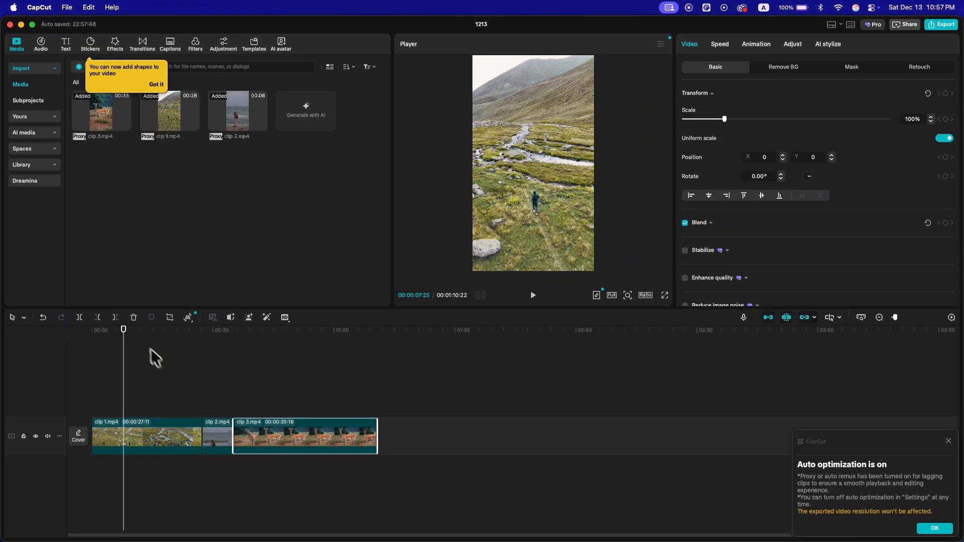
# Step: Zoom the timeline in and out to examine the three clips at different scales
pyautogui.moveTo(143, 354); pyautogui.dragTo(244, 359)
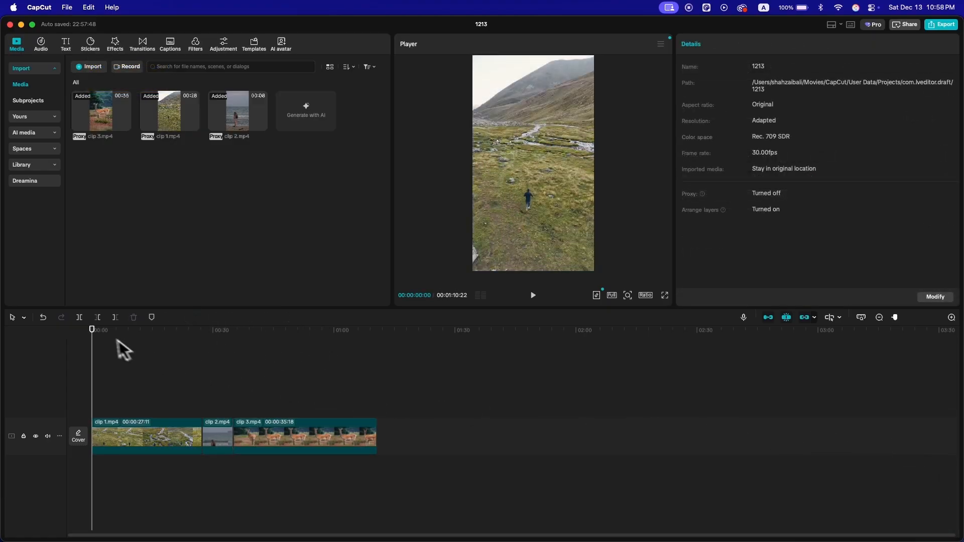
pyautogui.press('ctrl')
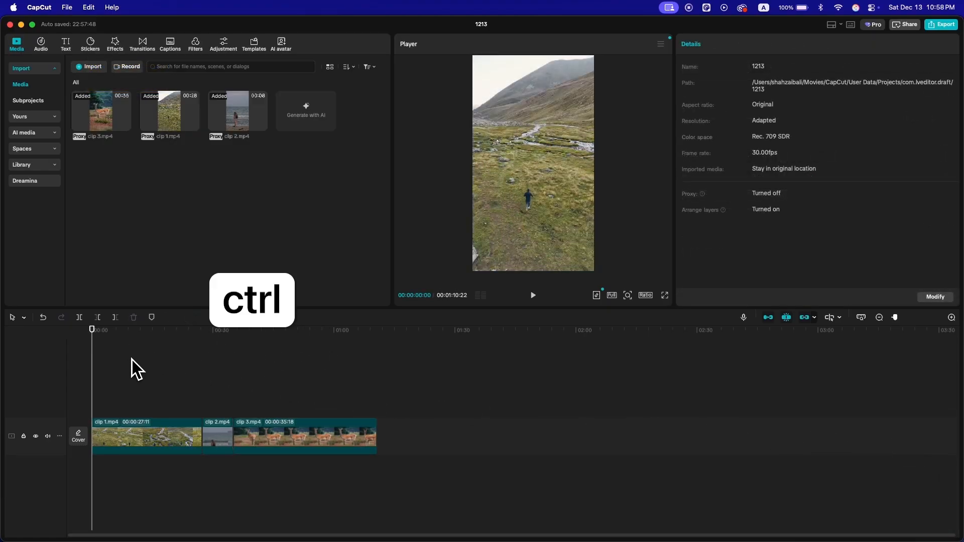
pyautogui.press('super')
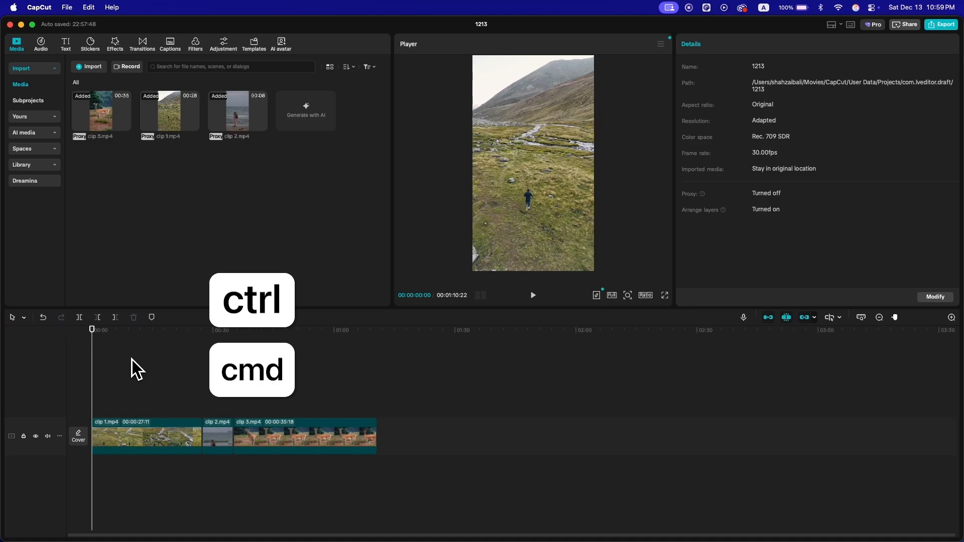
pyautogui.press('ctrl+super+plus')
pyautogui.press('ctrl+super+plus')
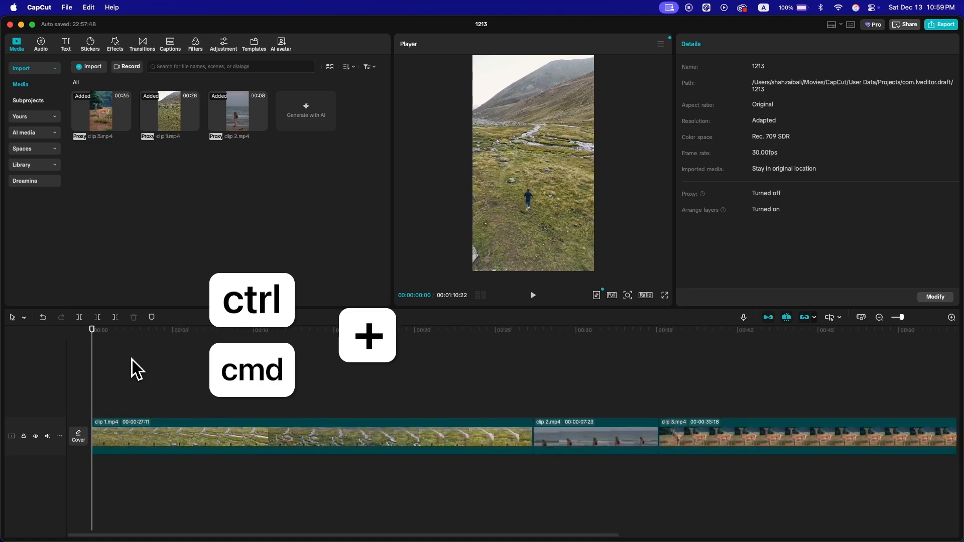
pyautogui.press('ctrl+super+plus')
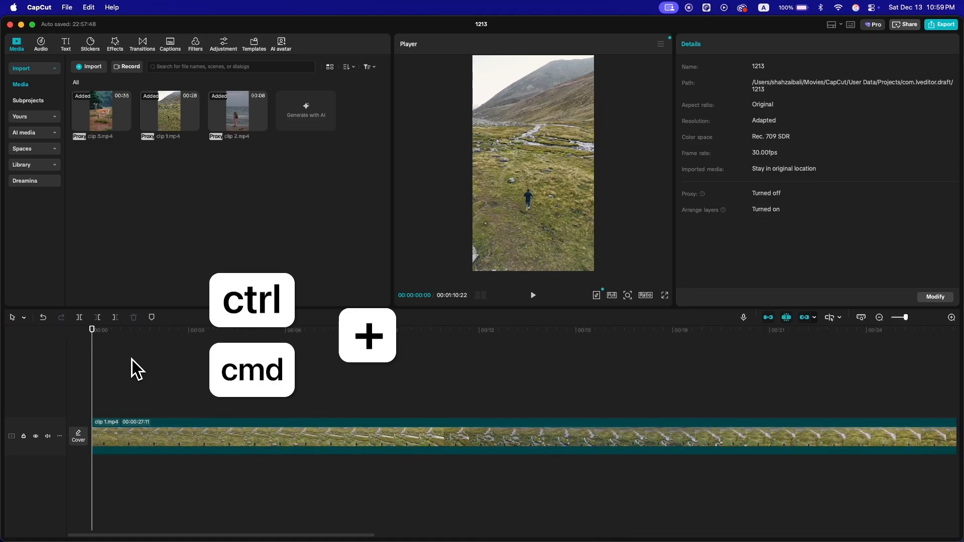
pyautogui.press('ctrl+super+minus')
pyautogui.press('ctrl+super+minus')
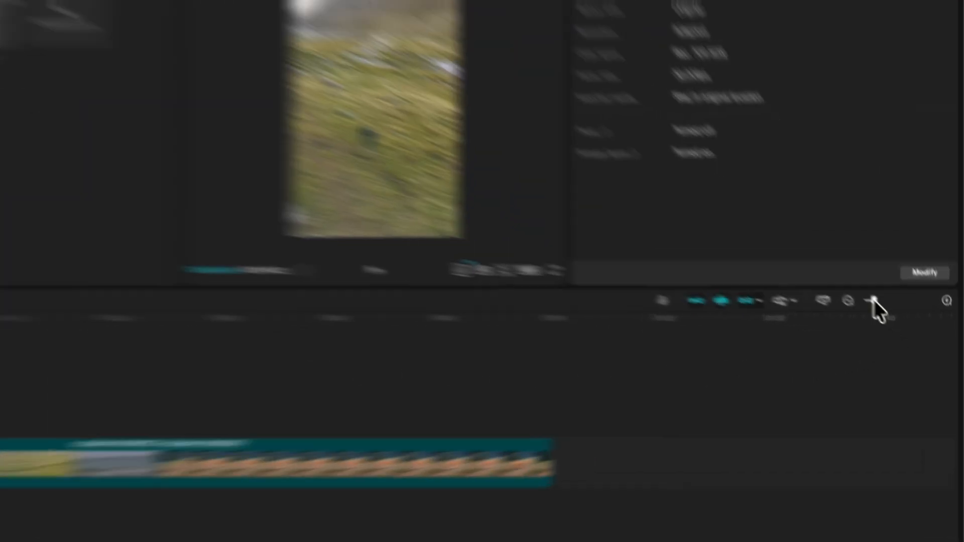
pyautogui.moveTo(898, 318); pyautogui.dragTo(904, 317)
pyautogui.moveTo(845, 274)
pyautogui.mouseDown()
pyautogui.moveTo(857, 273)
pyautogui.moveTo(831, 274)
pyautogui.mouseUp()
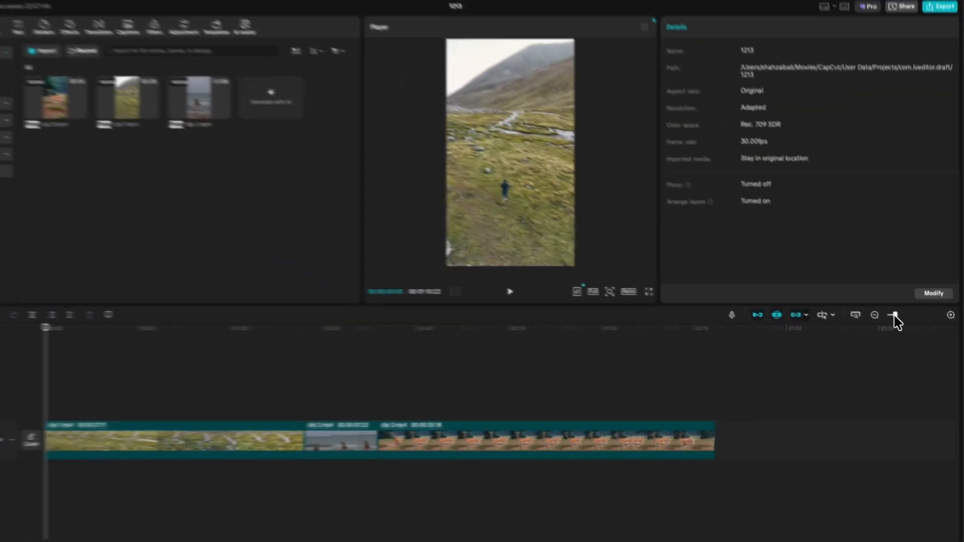
pyautogui.moveTo(894, 316)
pyautogui.mouseDown()
pyautogui.moveTo(911, 316)
pyautogui.moveTo(897, 316)
pyautogui.mouseUp()
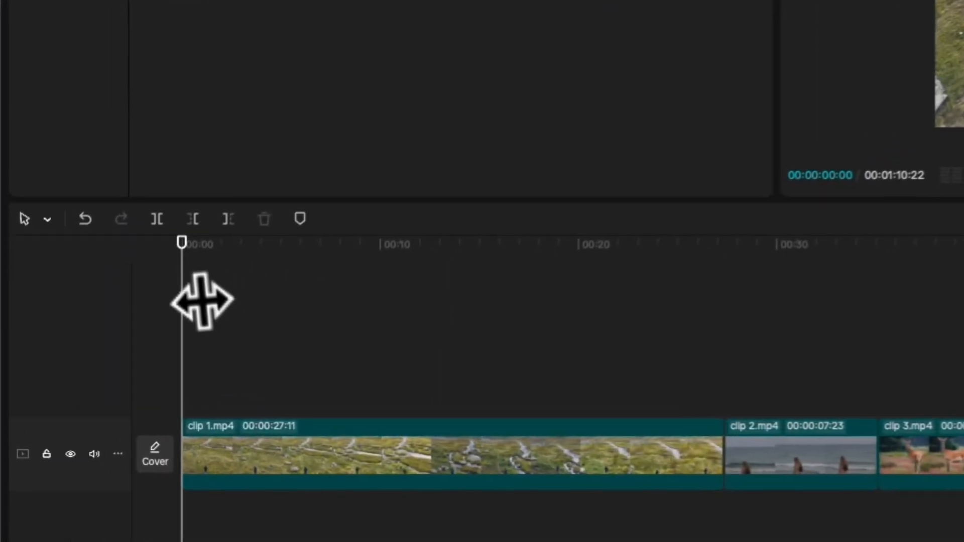
# Step: Split clip 1 at 00:00:11:17 and undo the split
pyautogui.moveTo(187, 273); pyautogui.dragTo(576, 297)
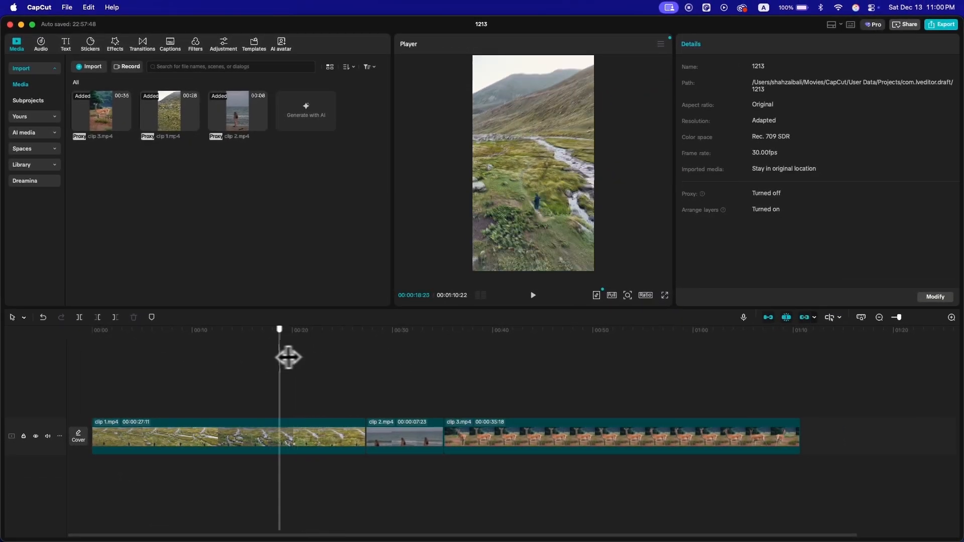
pyautogui.moveTo(288, 358); pyautogui.dragTo(209, 354)
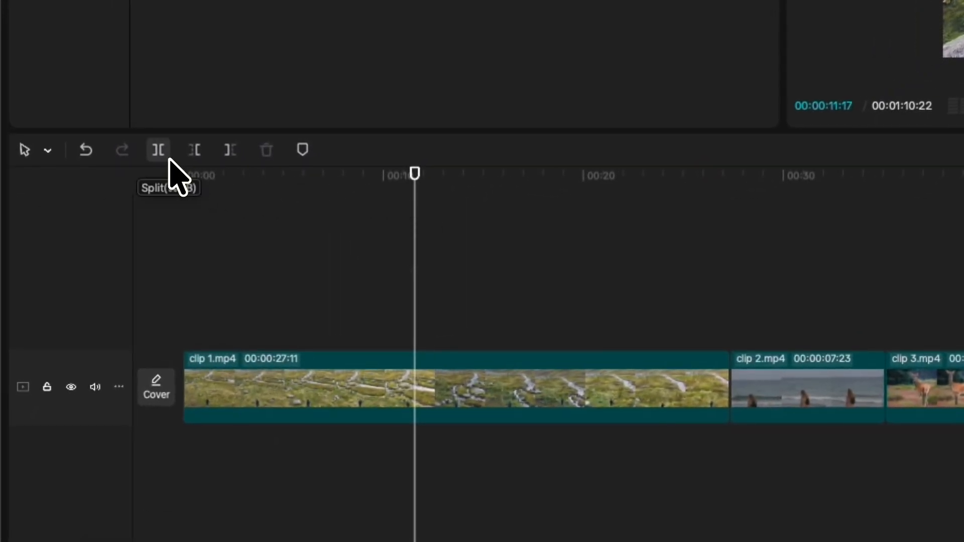
pyautogui.click(168, 157)
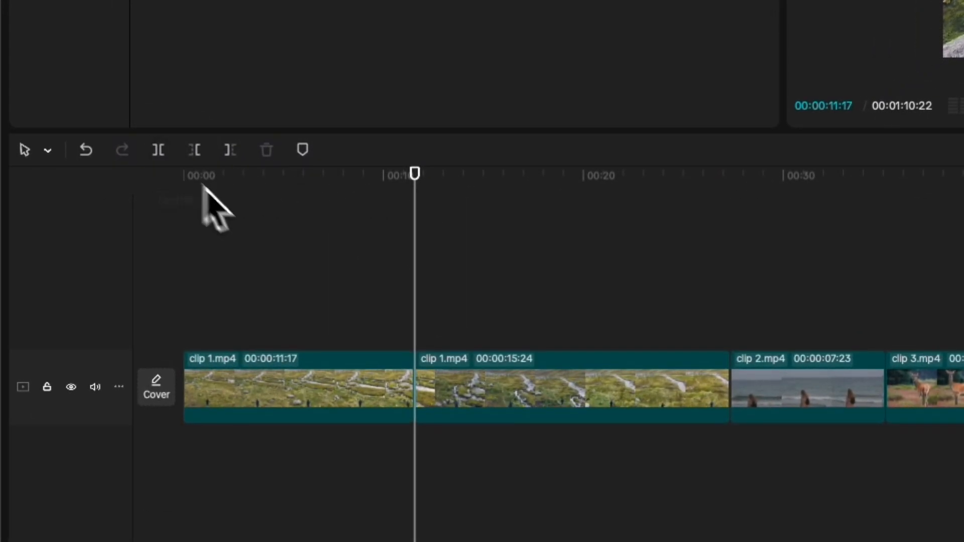
pyautogui.click(442, 379)
pyautogui.click(344, 383)
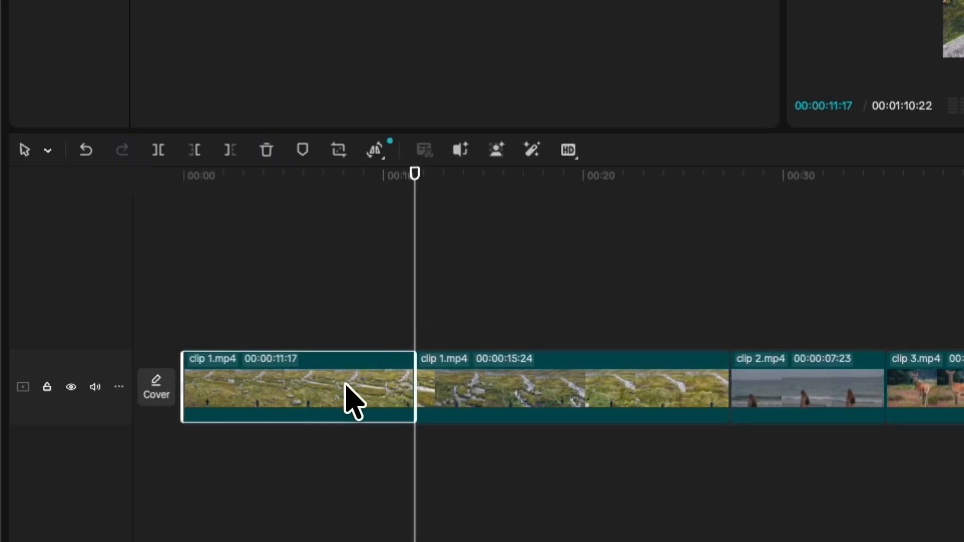
pyautogui.click(431, 398)
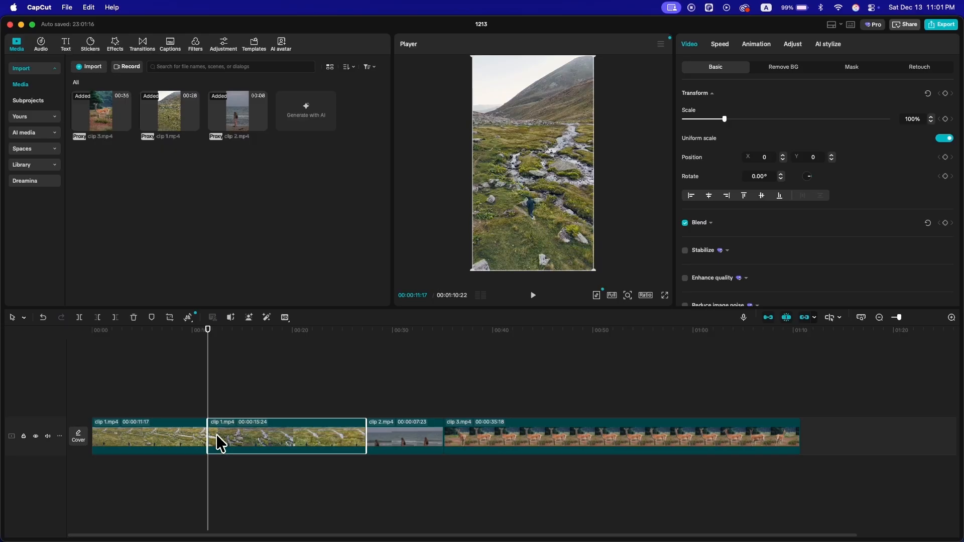
pyautogui.press('super+z')
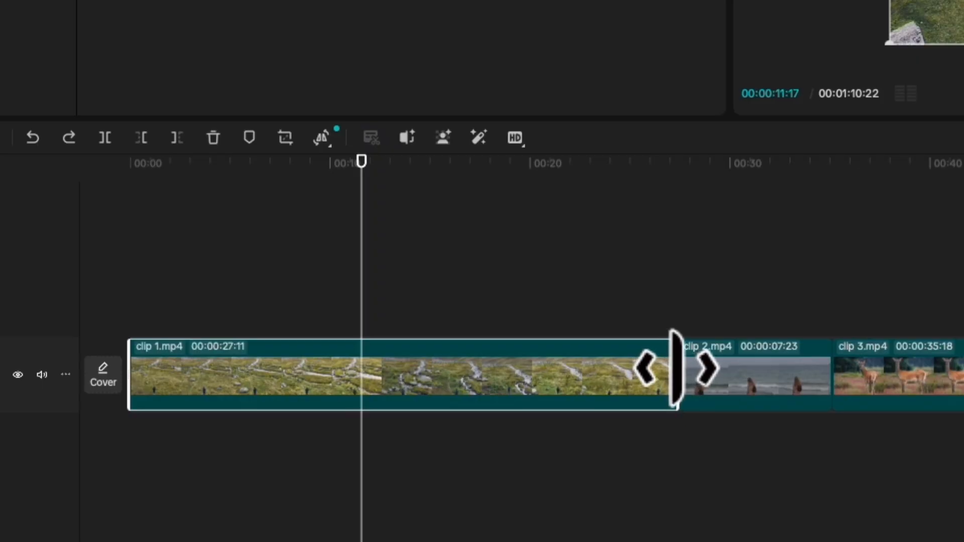
# Step: Trim the end of clip 1 back to the playhead at 00:00:11:17 and undo the trim
pyautogui.moveTo(677, 368); pyautogui.dragTo(358, 370)
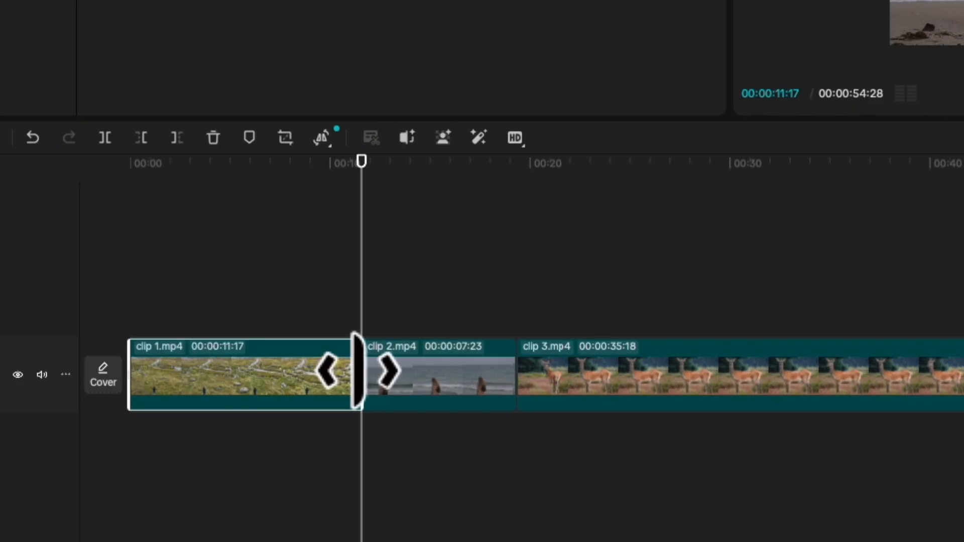
pyautogui.hotkey('ctrl', 'z')
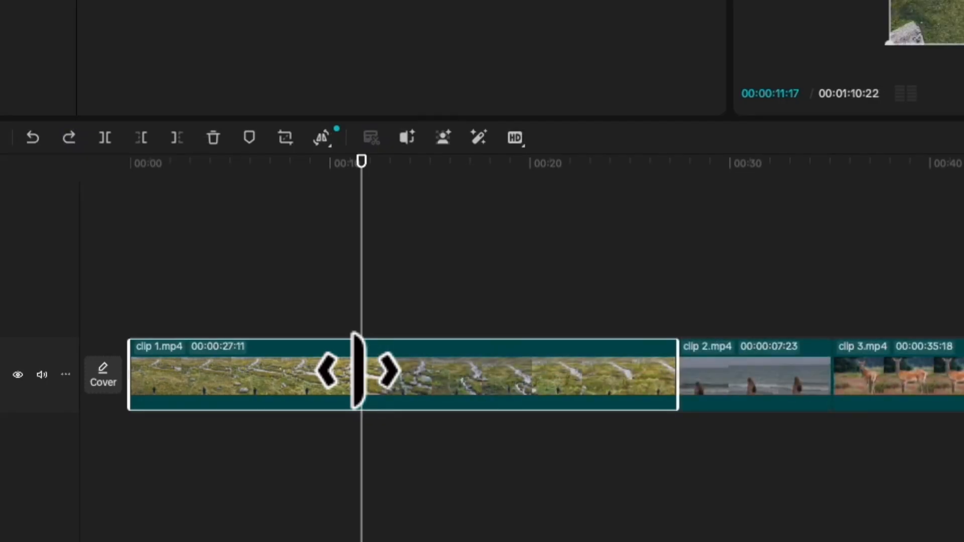
# Step: Cut away the part of clip 1 before the playhead and undo the cut
pyautogui.press('q')
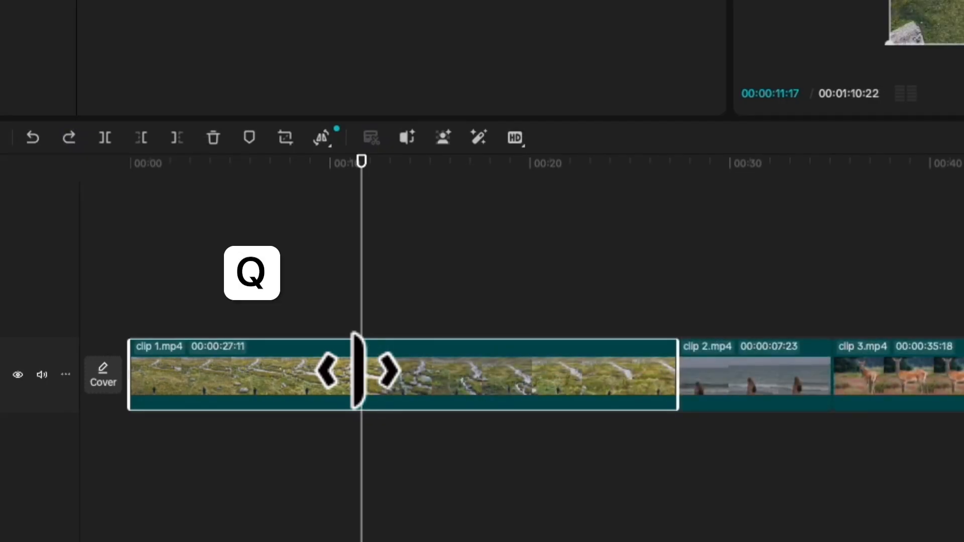
pyautogui.press('w')
pyautogui.press('q')
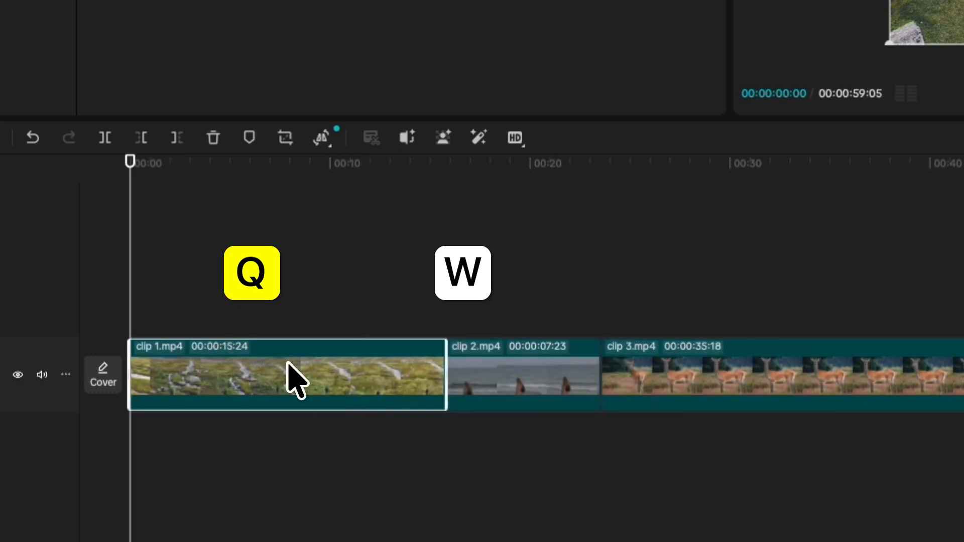
pyautogui.hotkey('ctrl', 'z')
# Step: Cut away the part of clip 1 after 00:00:09:02 and undo the cut
pyautogui.press('w')
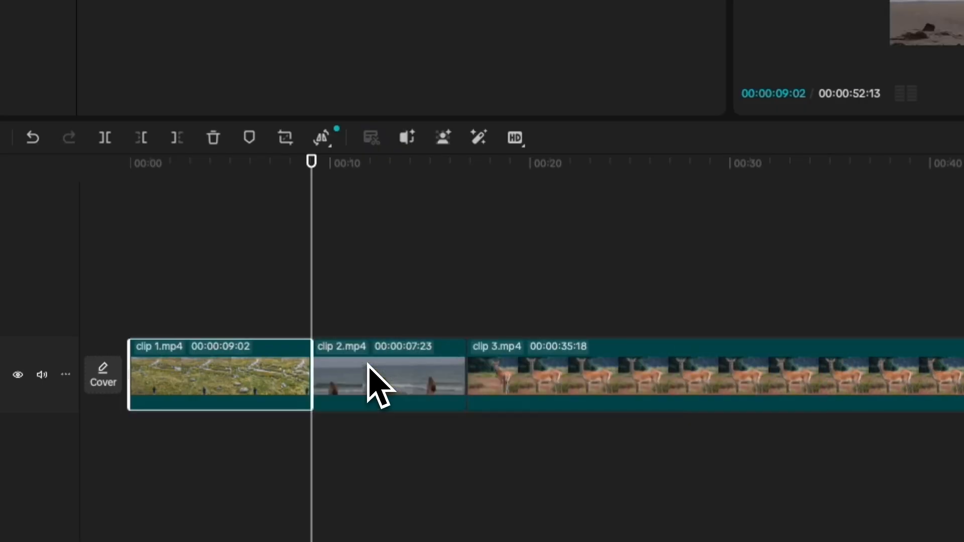
pyautogui.press('ctrl')
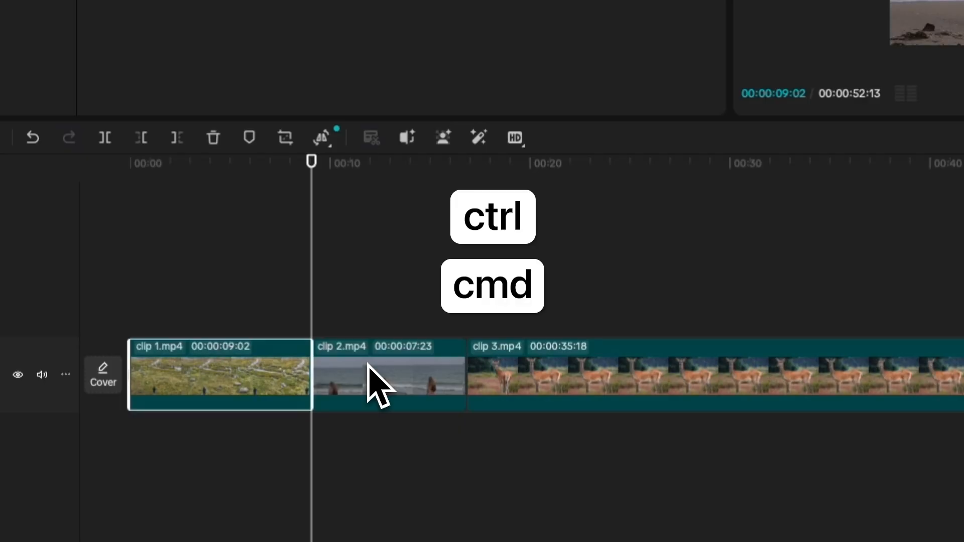
pyautogui.press('ctrl+super+z')
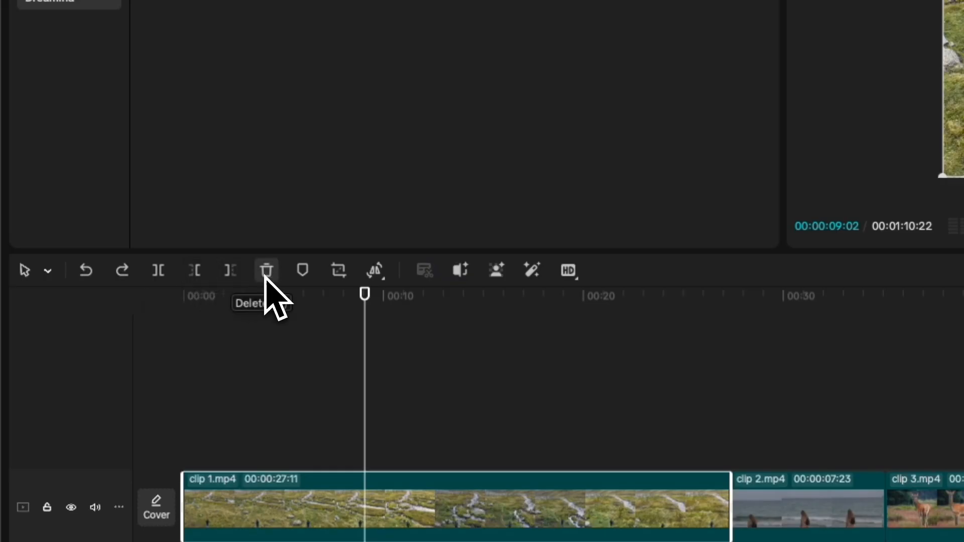
# Step: Try a free crop of clip 1's frame, pulling its lower-right corner inward
pyautogui.click(300, 274)
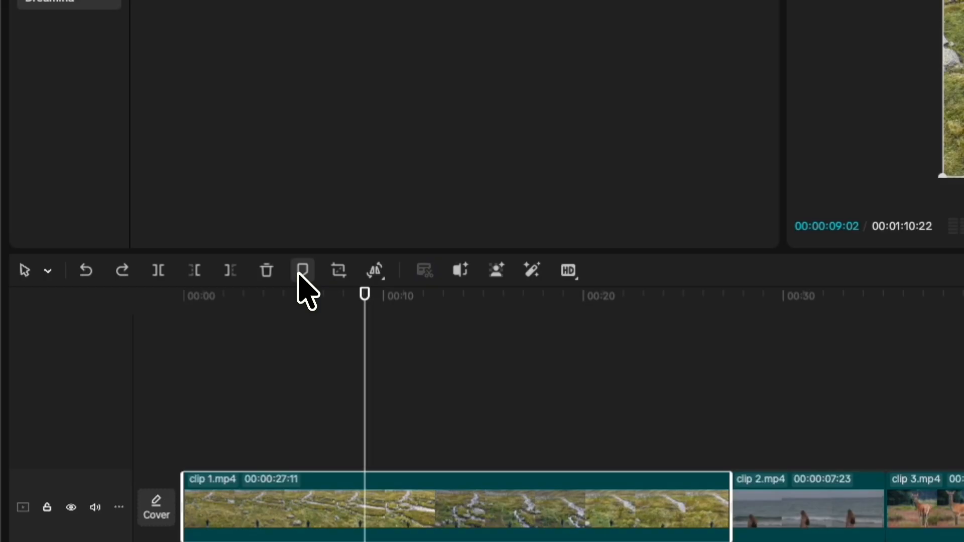
pyautogui.click(334, 274)
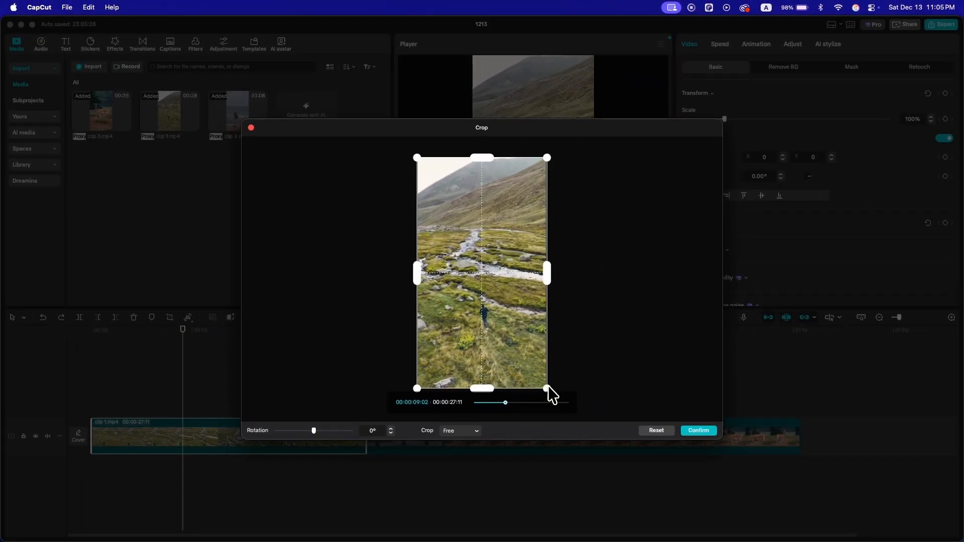
pyautogui.moveTo(548, 387); pyautogui.dragTo(500, 308)
pyautogui.click(704, 433)
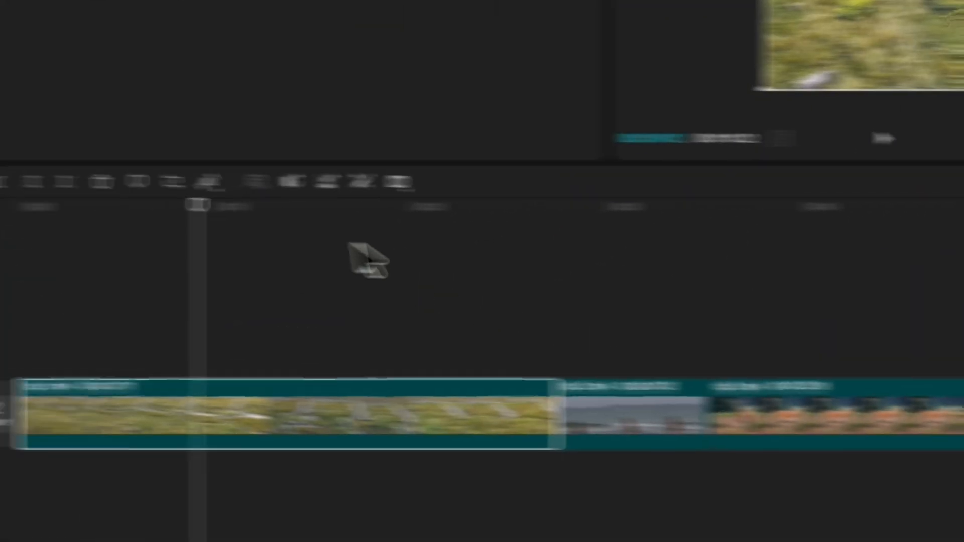
# Step: Insert a freeze frame into clip 1 at 00:00:09:02 and undo it
pyautogui.moveTo(188, 318)
pyautogui.click(202, 339)
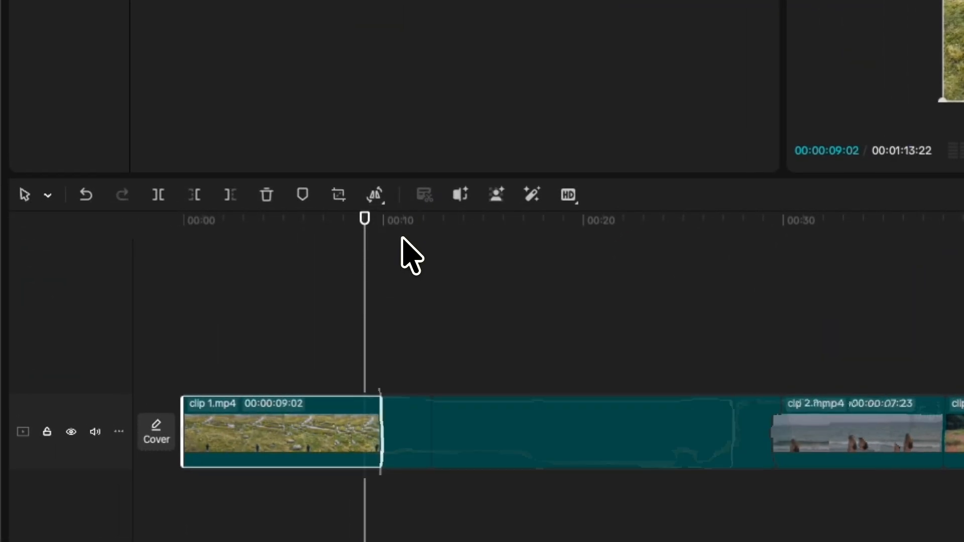
pyautogui.moveTo(366, 257)
pyautogui.mouseDown()
pyautogui.moveTo(419, 259)
pyautogui.moveTo(375, 261)
pyautogui.mouseUp()
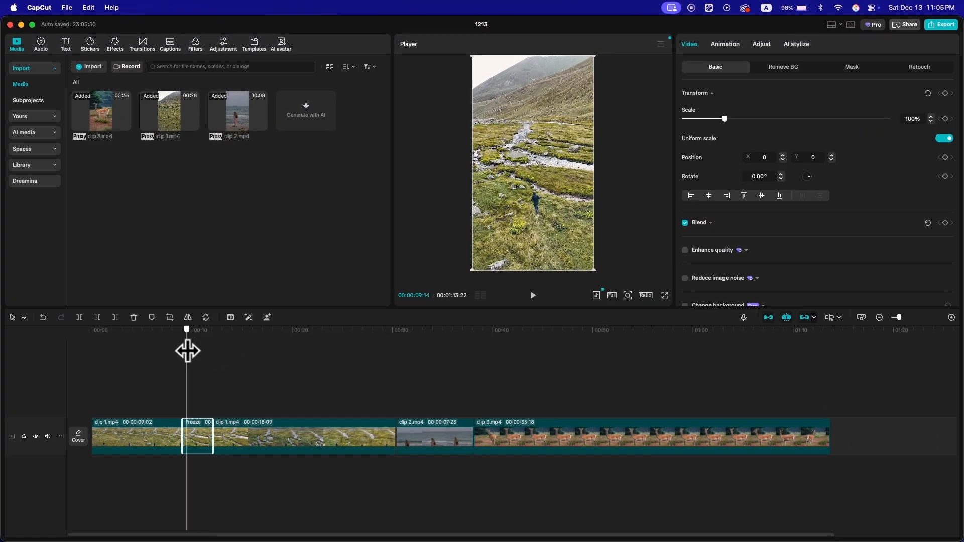
pyautogui.press('super+z')
# Step: Try reversing the playback of clip 1
pyautogui.moveTo(188, 321)
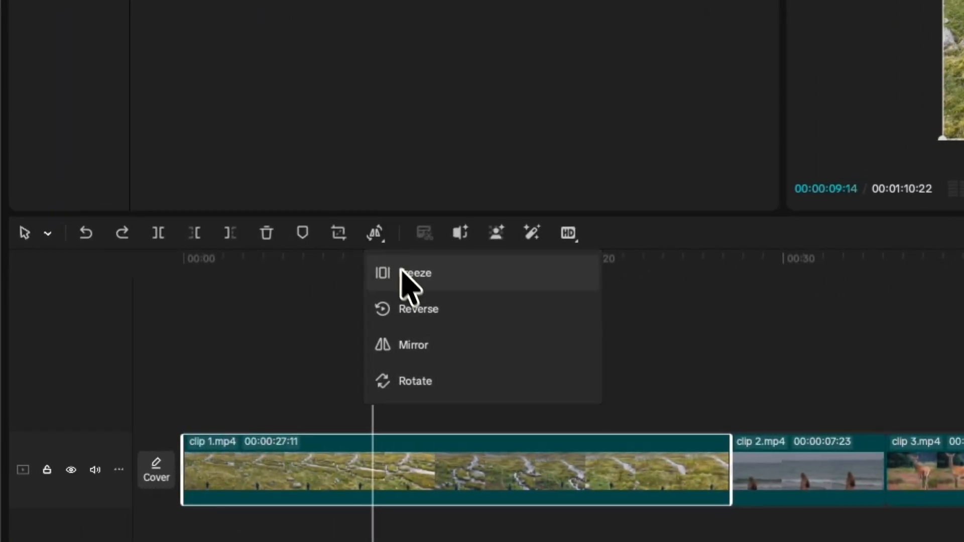
pyautogui.click(412, 309)
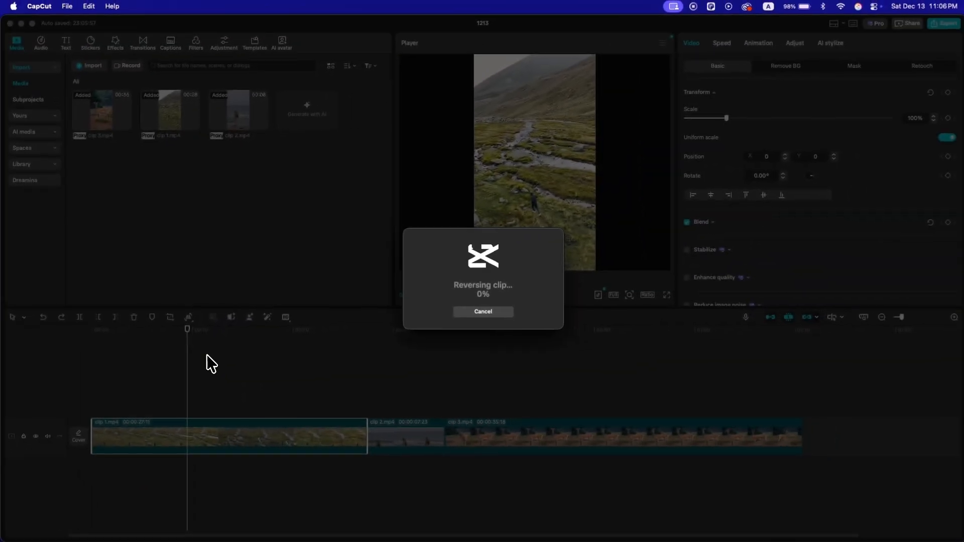
# Step: Move the playhead to 00:00:10:12 and mirror clip 1
pyautogui.moveTo(189, 346)
pyautogui.mouseDown()
pyautogui.moveTo(95, 345)
pyautogui.moveTo(197, 343)
pyautogui.mouseUp()
pyautogui.click(190, 322)
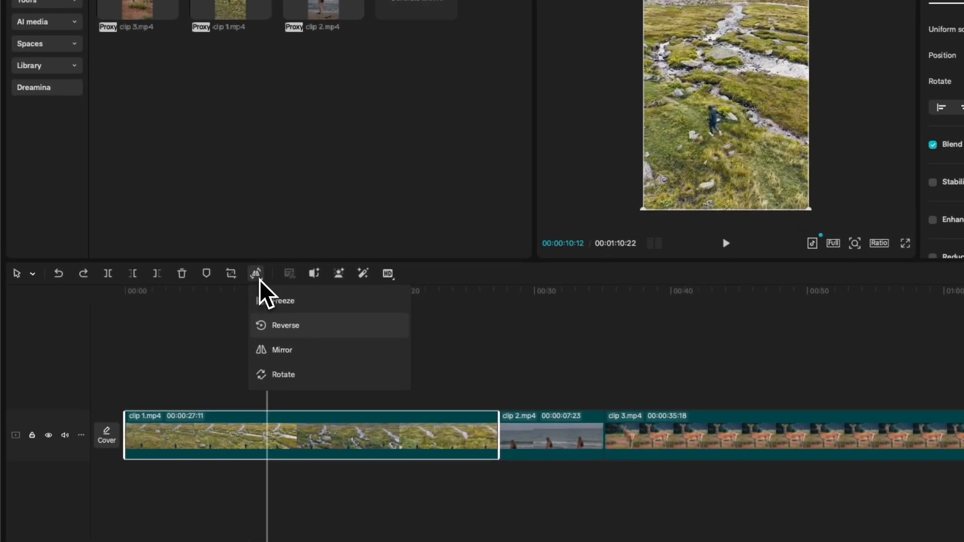
pyautogui.click(282, 351)
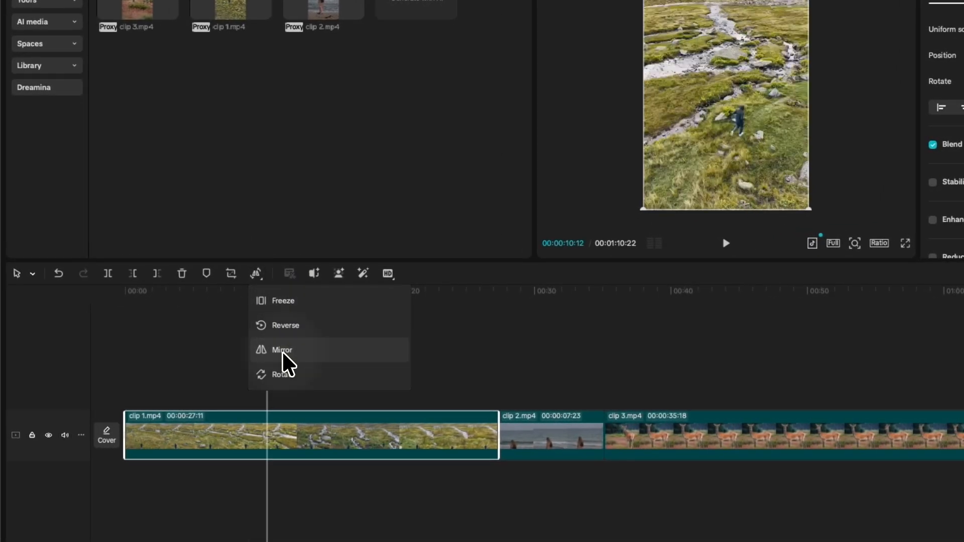
# Step: Rotate clip 1 in four quarter turns to a full 360°
pyautogui.click(283, 374)
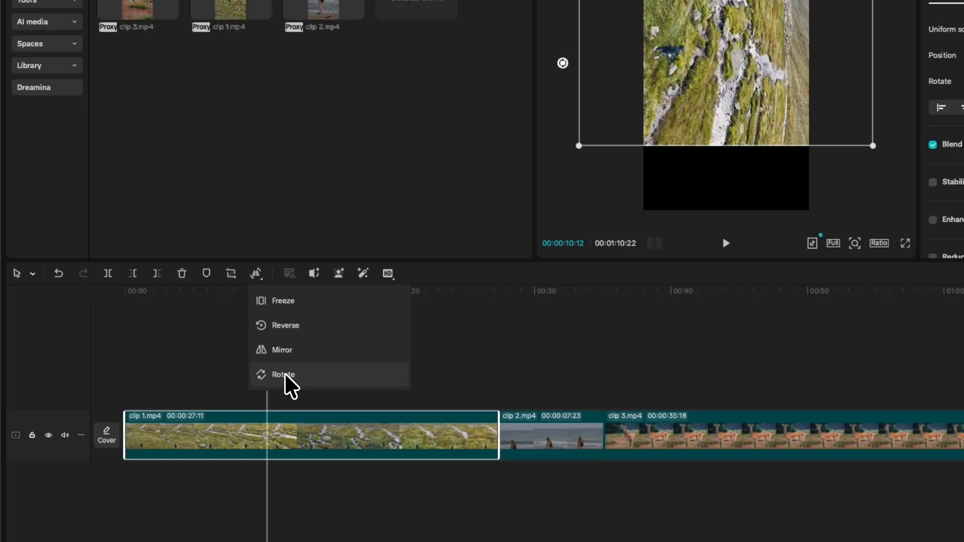
pyautogui.click(284, 374)
pyautogui.click(284, 374)
pyautogui.click(284, 374)
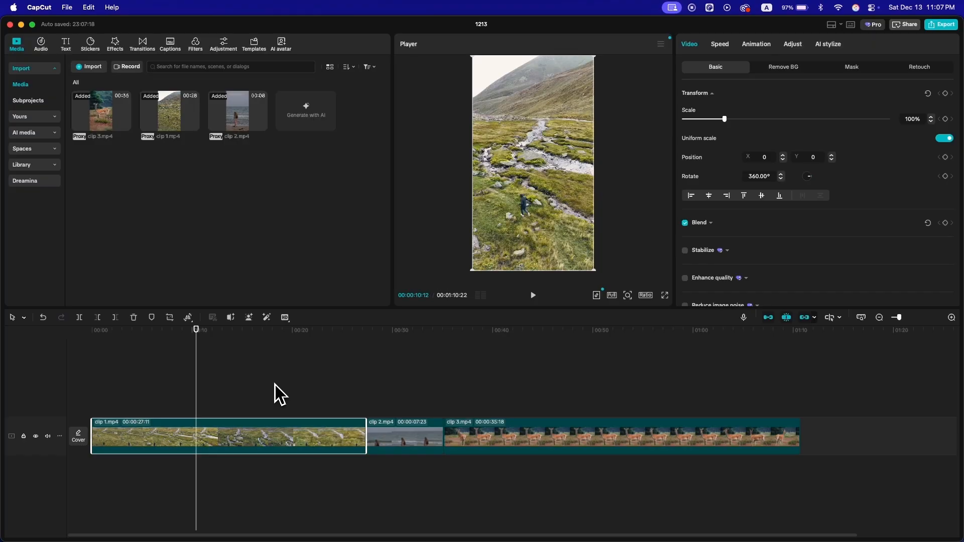
# Step: Trim off the part of clip 1 after 00:00:10:12 and move the playhead just past the cut to 00:00:11:01
pyautogui.press('w')
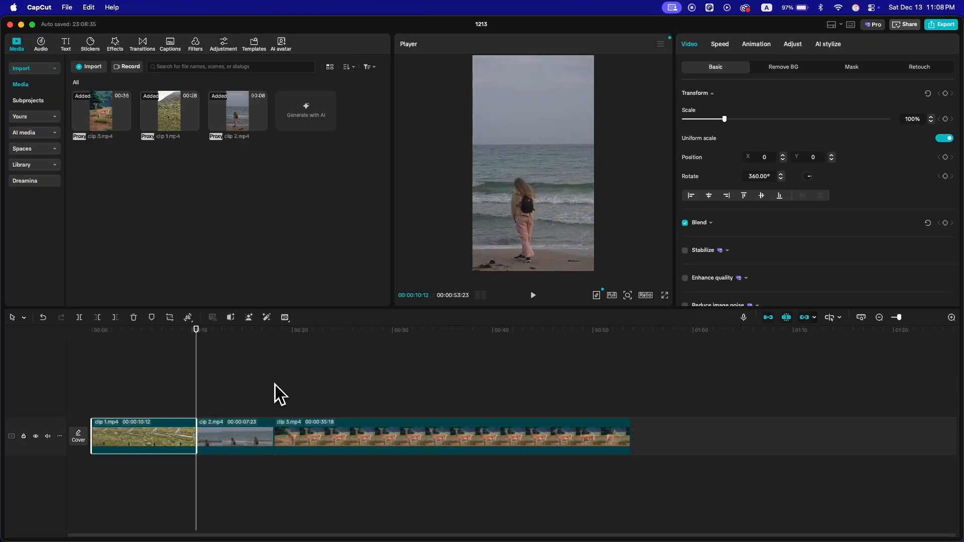
pyautogui.moveTo(198, 360)
pyautogui.mouseDown()
pyautogui.moveTo(183, 354)
pyautogui.moveTo(203, 357)
pyautogui.mouseUp()
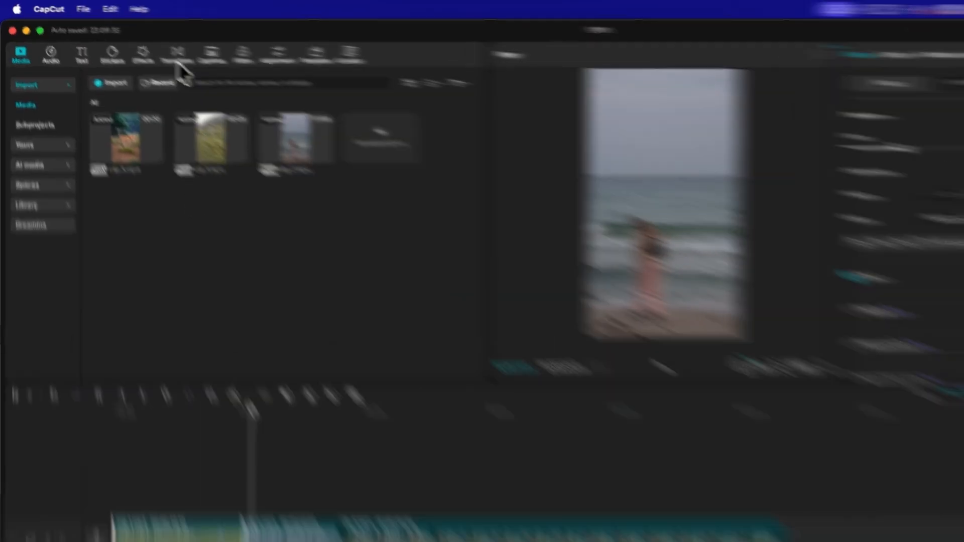
# Step: Add the Lumin Flash transition between clip 1 and clip 2, and place the playhead before it at 00:00:08:07
pyautogui.click(142, 47)
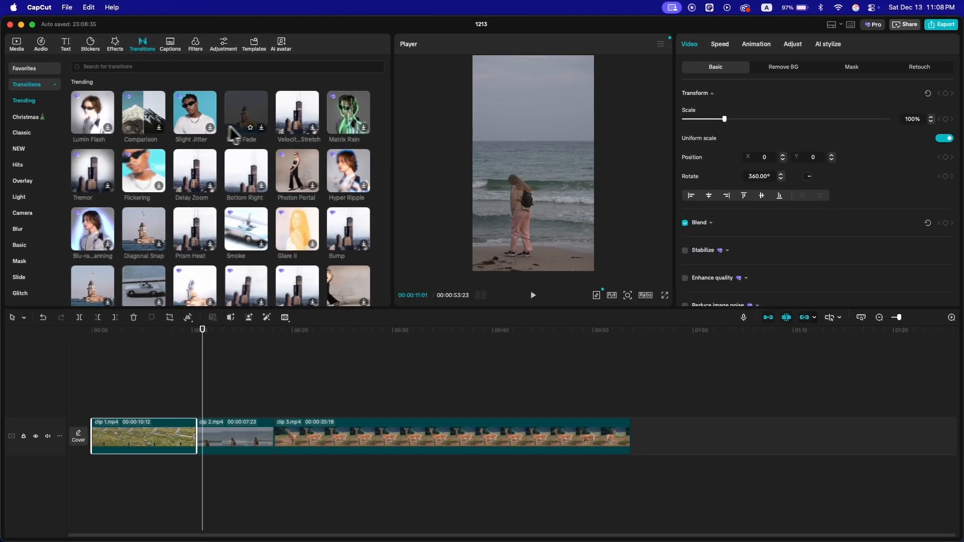
pyautogui.click(107, 132)
pyautogui.moveTo(104, 128); pyautogui.dragTo(165, 229)
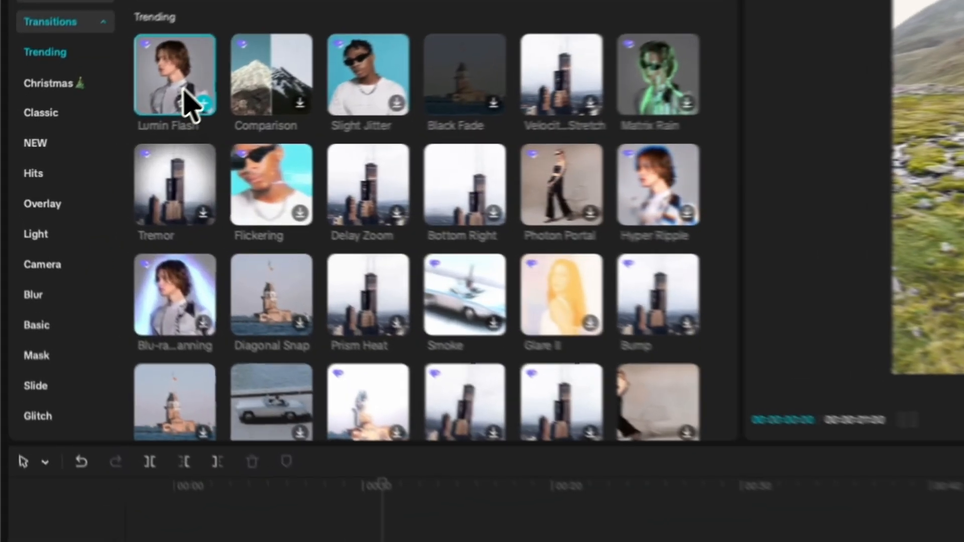
pyautogui.moveTo(332, 301); pyautogui.dragTo(280, 397)
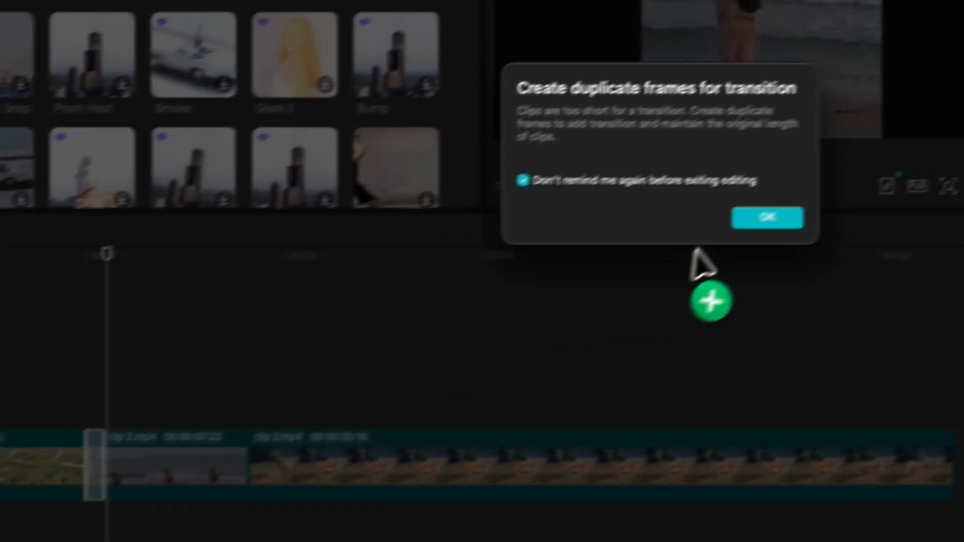
pyautogui.click(952, 141)
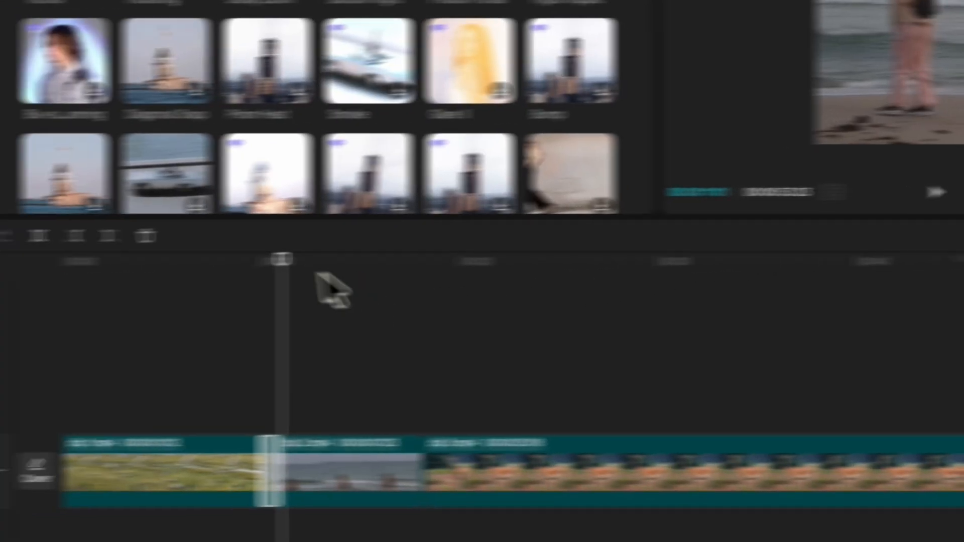
pyautogui.click(21, 266)
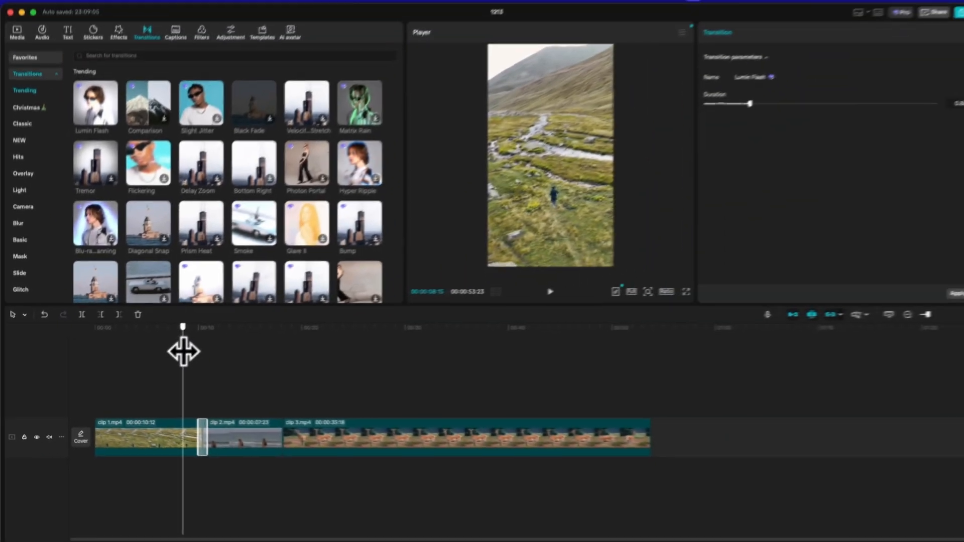
# Step: Play through the Lumin Flash transition and shorten its duration to 0.3 s
pyautogui.press('space')
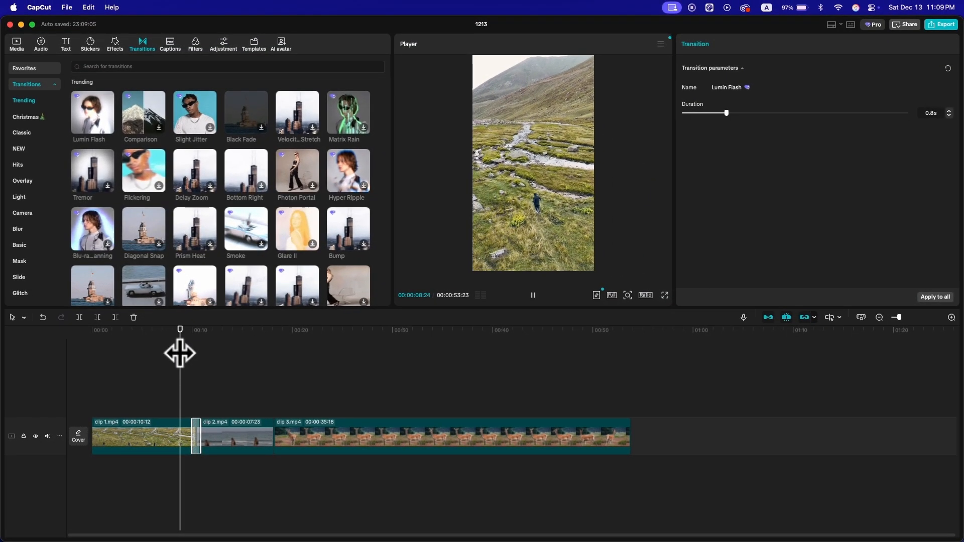
pyautogui.press('space')
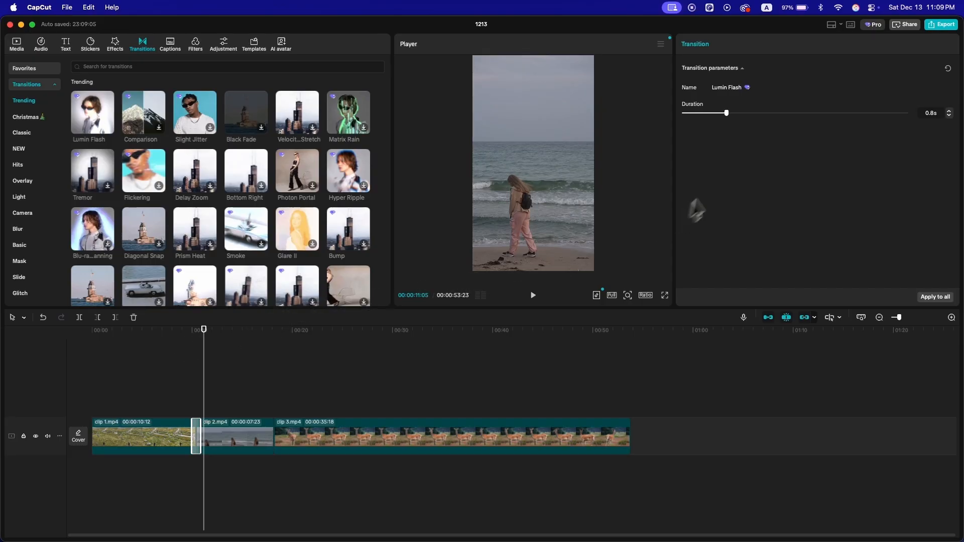
pyautogui.moveTo(726, 114); pyautogui.dragTo(698, 114)
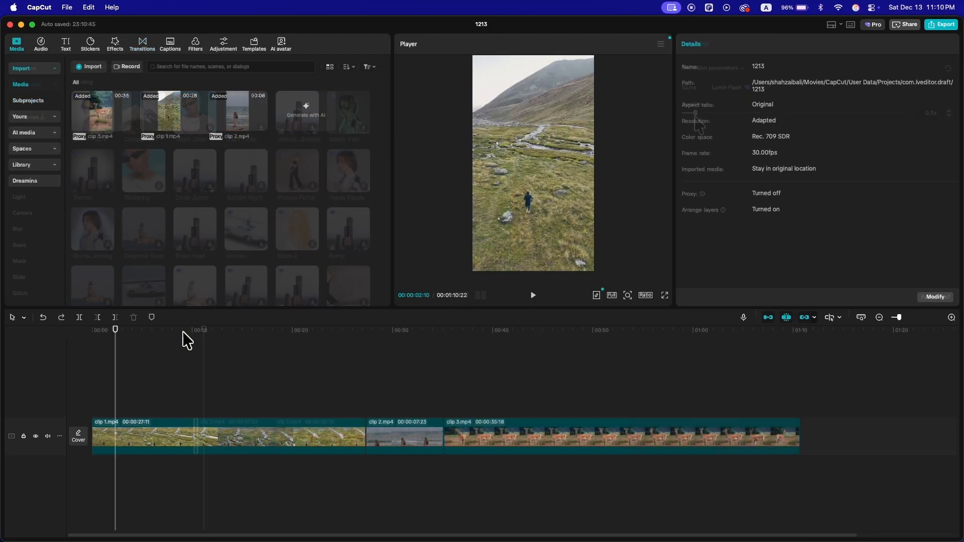
# Step: Select clip 1 and scale it up uniformly to 156%
pyautogui.click(207, 437)
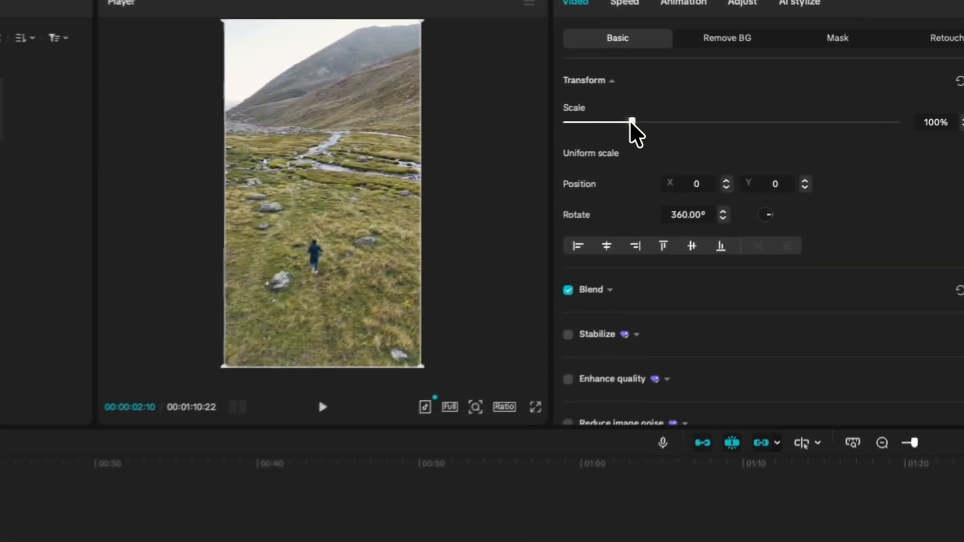
pyautogui.moveTo(725, 119); pyautogui.dragTo(738, 119)
pyautogui.moveTo(652, 122)
pyautogui.mouseDown()
pyautogui.moveTo(698, 122)
pyautogui.moveTo(627, 122)
pyautogui.moveTo(698, 122)
pyautogui.moveTo(630, 122)
pyautogui.moveTo(667, 122)
pyautogui.mouseUp()
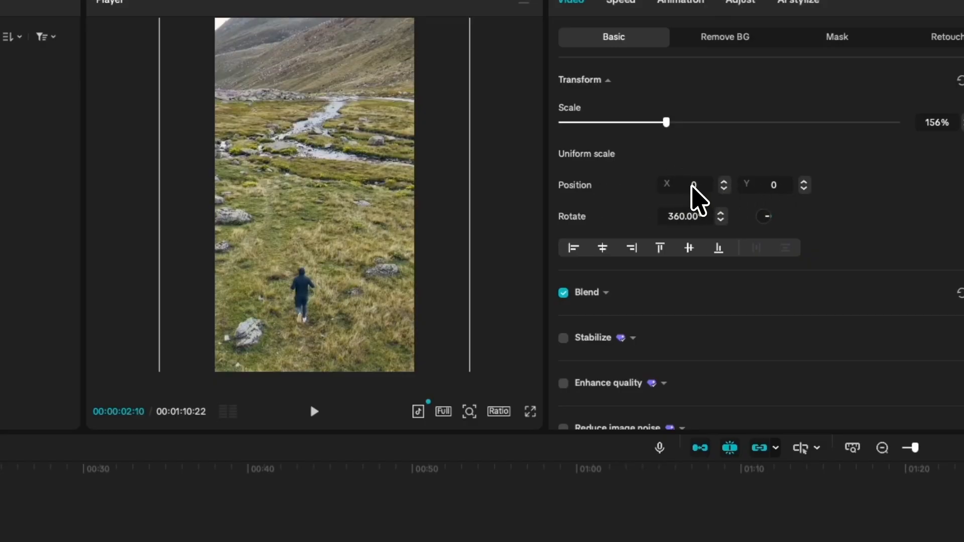
# Step: Shift clip 1 vertically to Y position 929, try rotating it to 808.78° and undo the rotation
pyautogui.moveTo(345, 282); pyautogui.dragTo(329, 224)
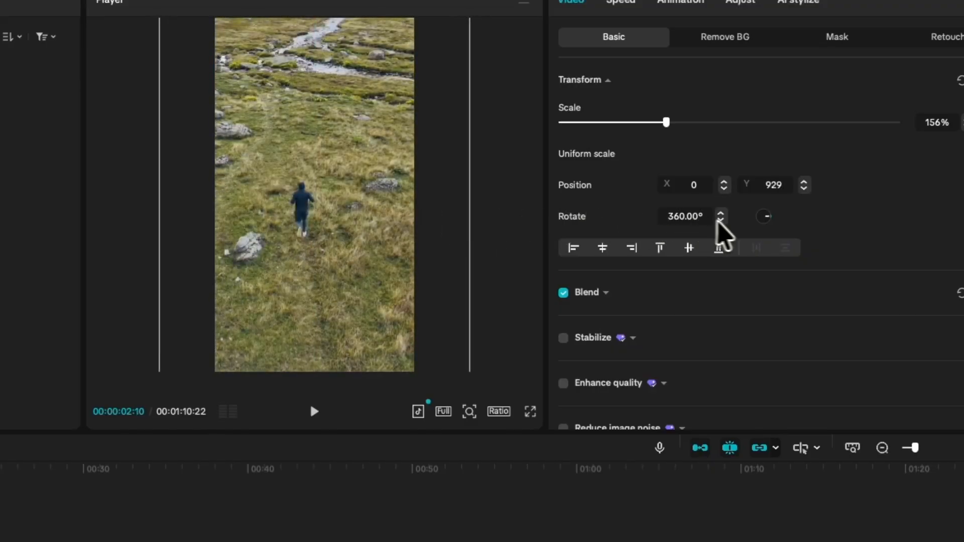
pyautogui.moveTo(768, 217)
pyautogui.mouseDown()
pyautogui.moveTo(767, 233)
pyautogui.moveTo(757, 215)
pyautogui.moveTo(775, 224)
pyautogui.moveTo(765, 233)
pyautogui.mouseUp()
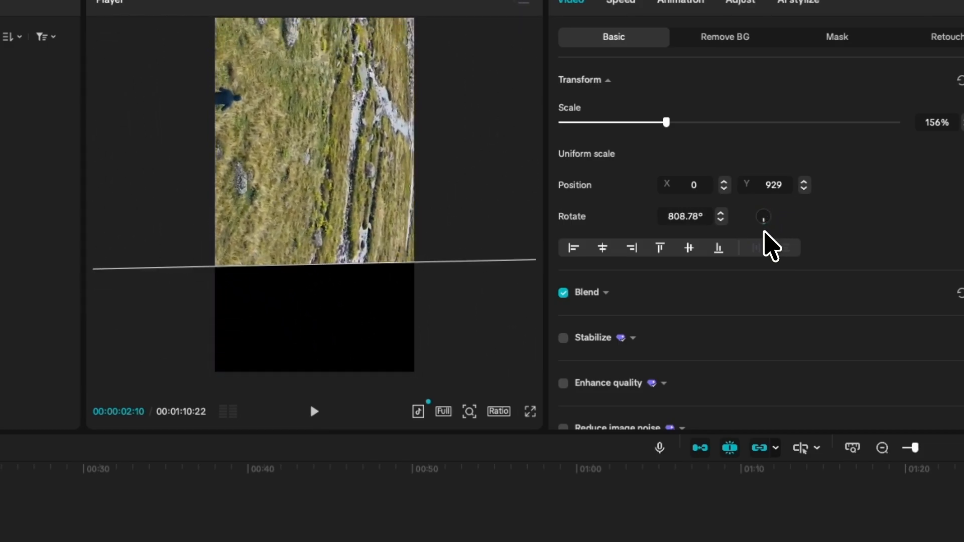
pyautogui.hotkey('ctrl', 'z')
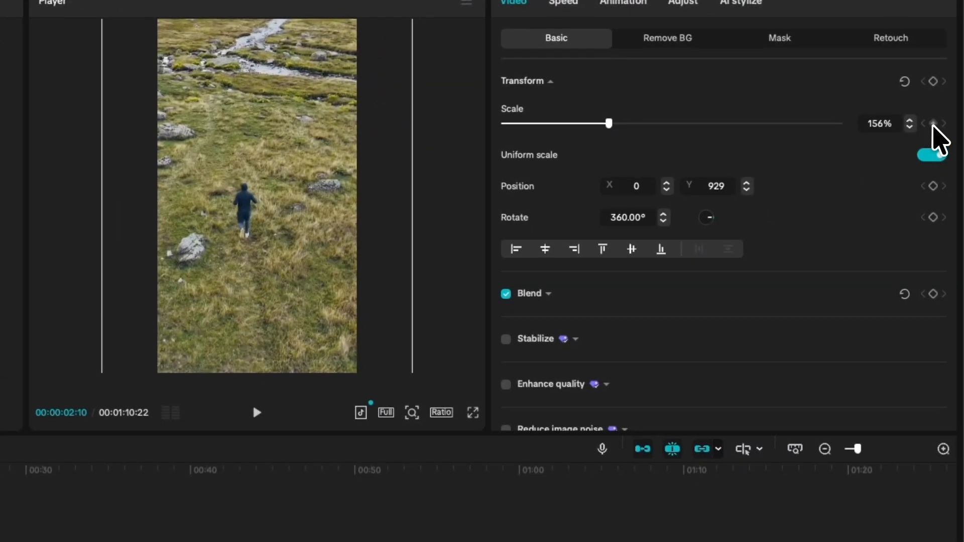
# Step: Add a scale keyframe to clip 1 at 00:00:02:10 and enlarge the clip further at 00:00:08:28 to create a zoom-in animation
pyautogui.click(934, 125)
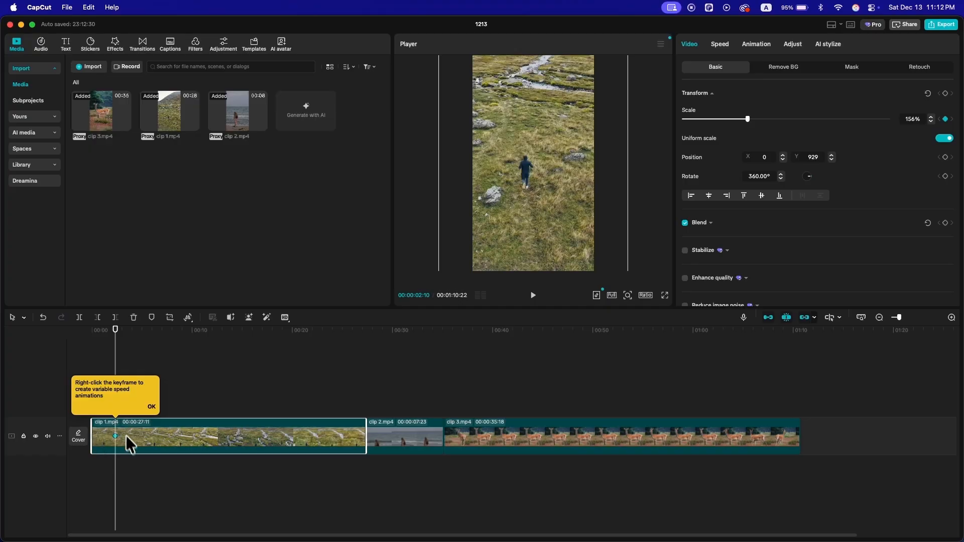
pyautogui.click(151, 408)
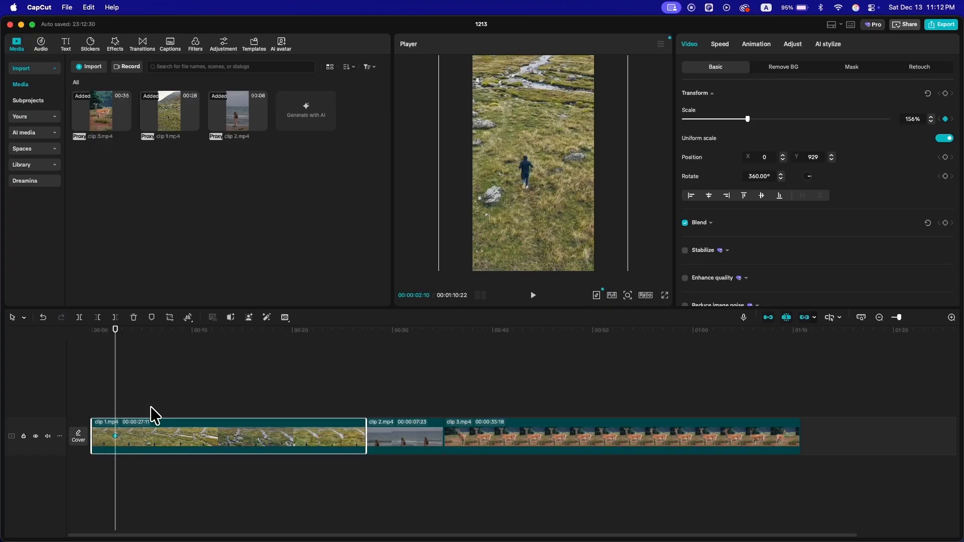
pyautogui.moveTo(114, 346); pyautogui.dragTo(182, 352)
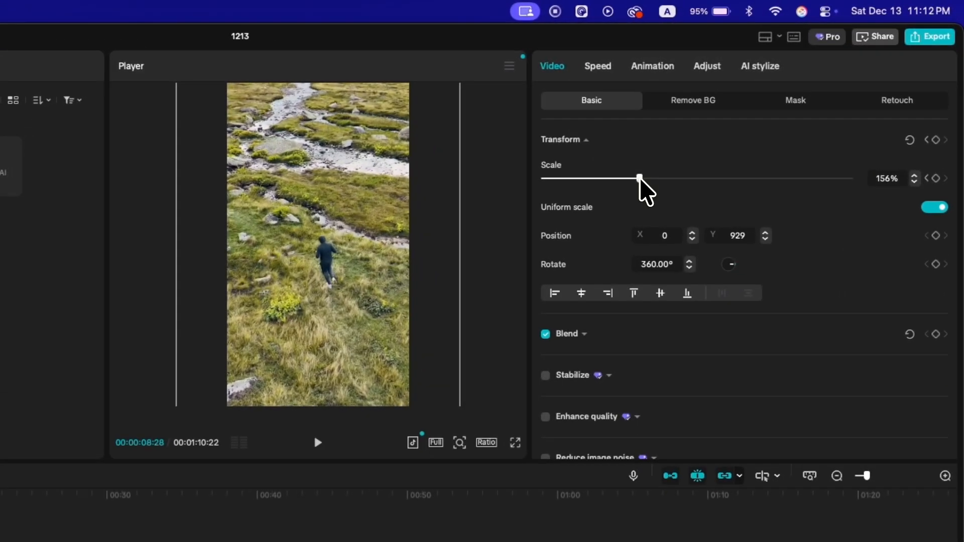
pyautogui.moveTo(641, 180); pyautogui.dragTo(712, 180)
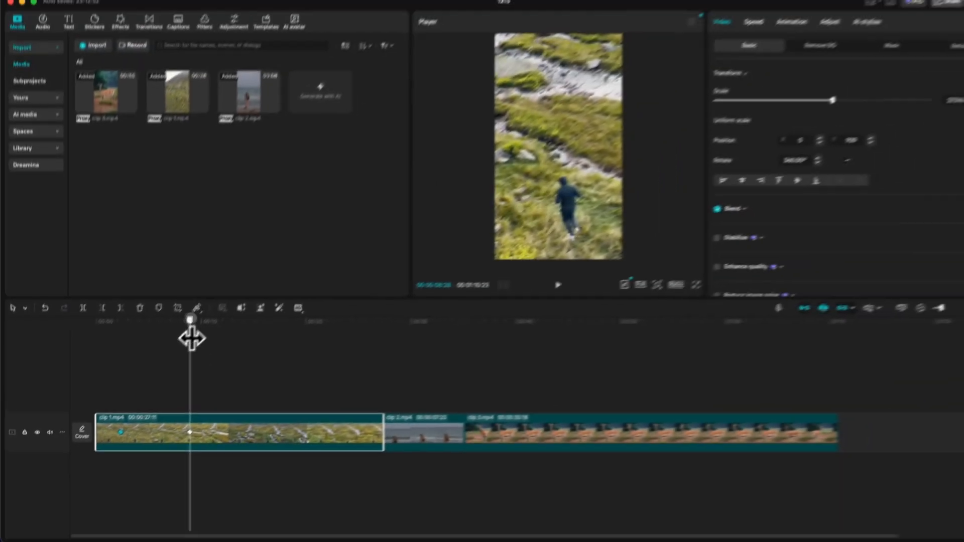
# Step: Play clip 1 from its start to review the keyframed zoom
pyautogui.moveTo(272, 302); pyautogui.dragTo(140, 275)
pyautogui.press('space')
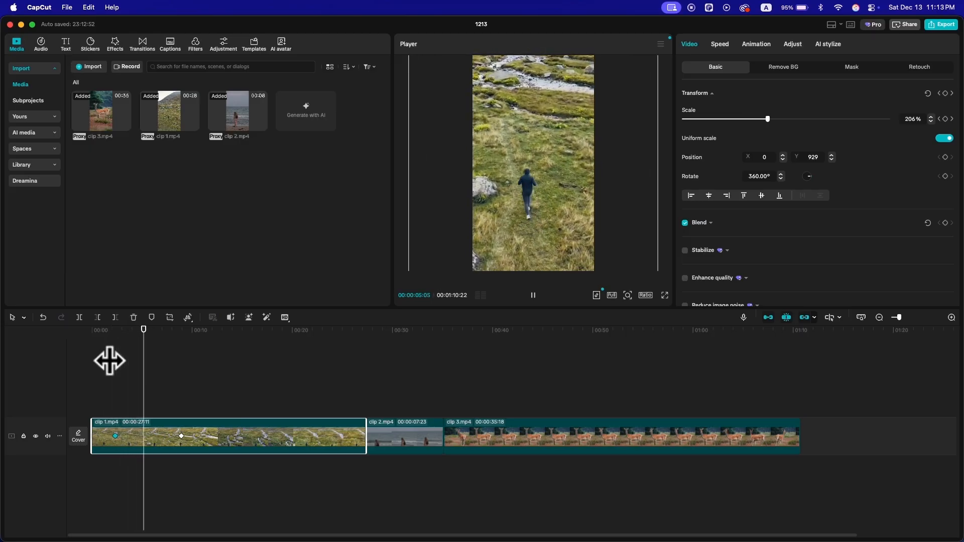
pyautogui.press('space')
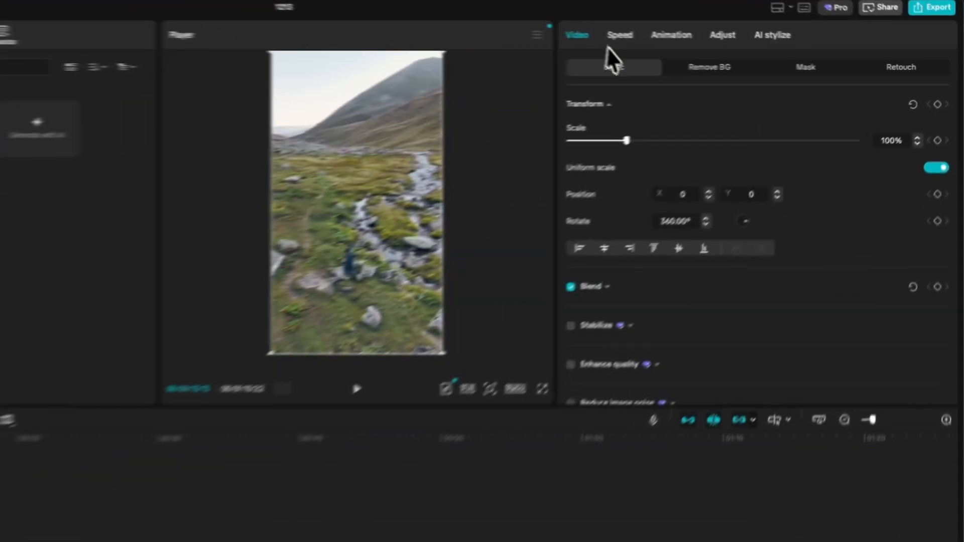
# Step: Try a faster playback speed for clip 1, and try setting its duration to 25 s
pyautogui.click(720, 44)
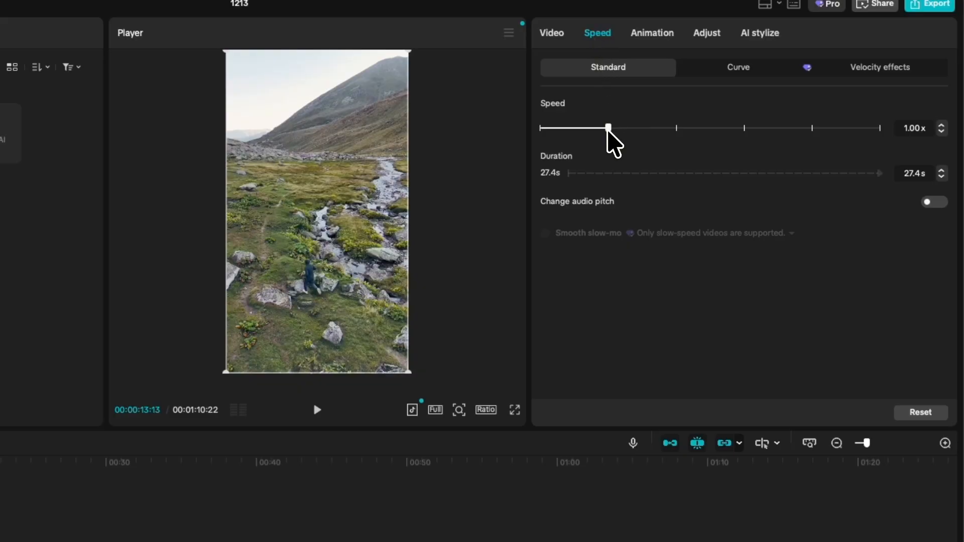
pyautogui.moveTo(609, 129)
pyautogui.mouseDown()
pyautogui.moveTo(631, 128)
pyautogui.moveTo(600, 133)
pyautogui.moveTo(634, 135)
pyautogui.moveTo(618, 129)
pyautogui.mouseUp()
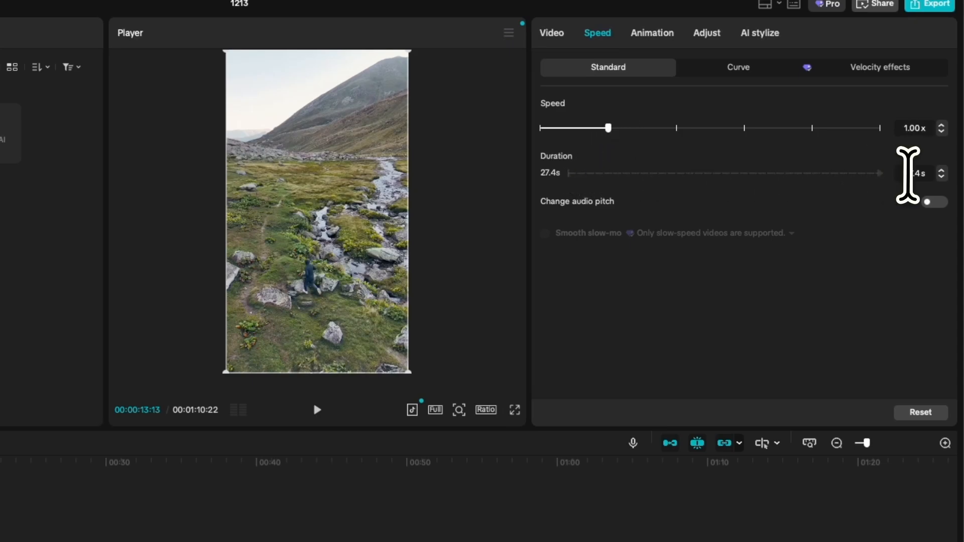
pyautogui.click(926, 176)
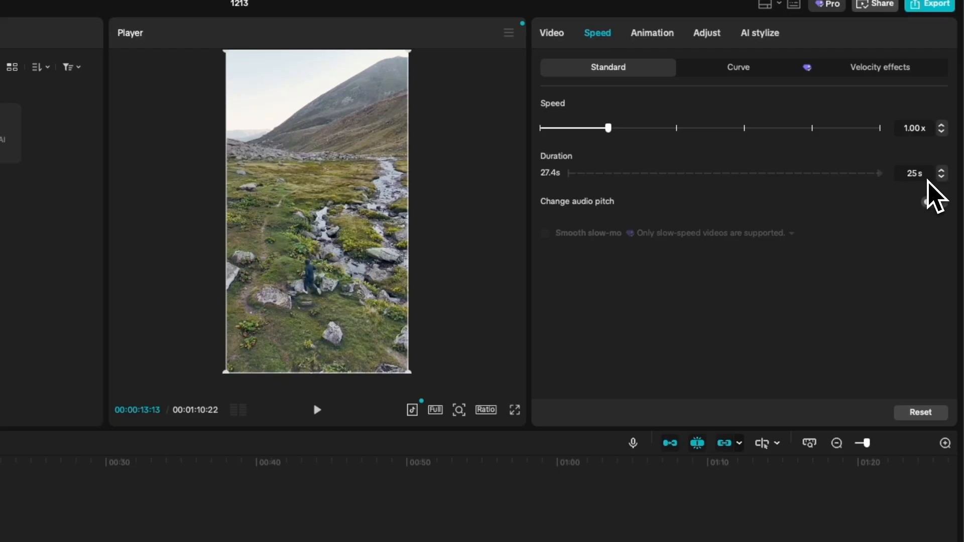
pyautogui.press('Return')
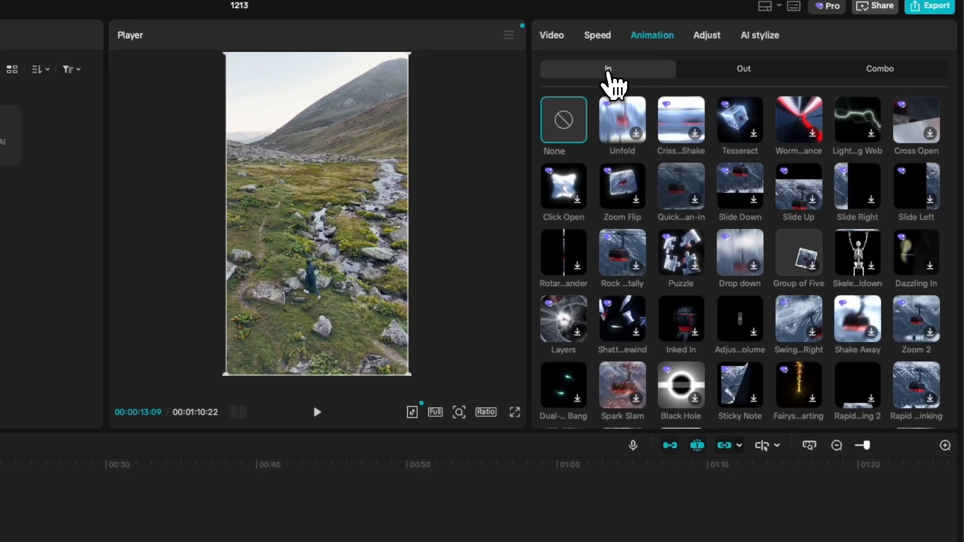
# Step: Browse the out and combo animations, apply the Zoom 1 combo animation to clip 3 and adjust the animation's duration
pyautogui.click(706, 73)
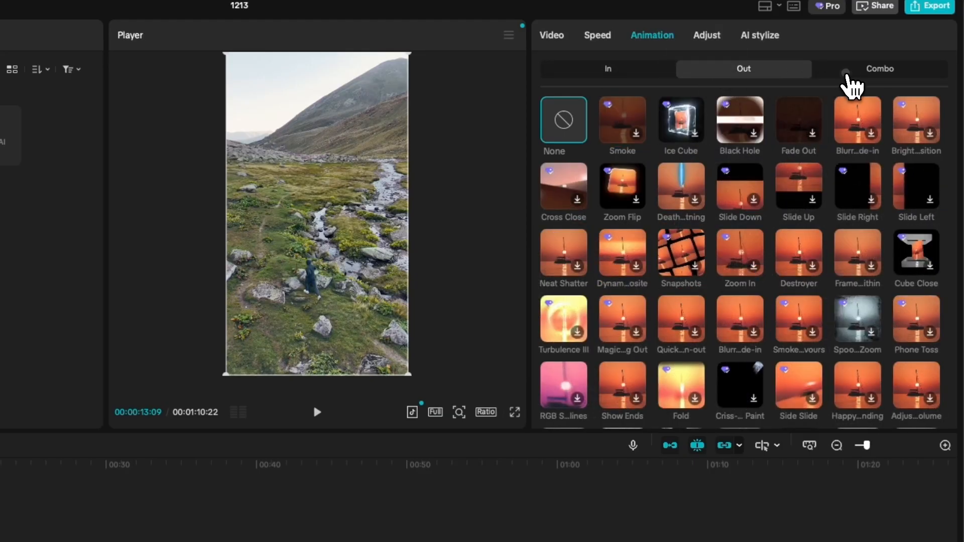
pyautogui.click(853, 87)
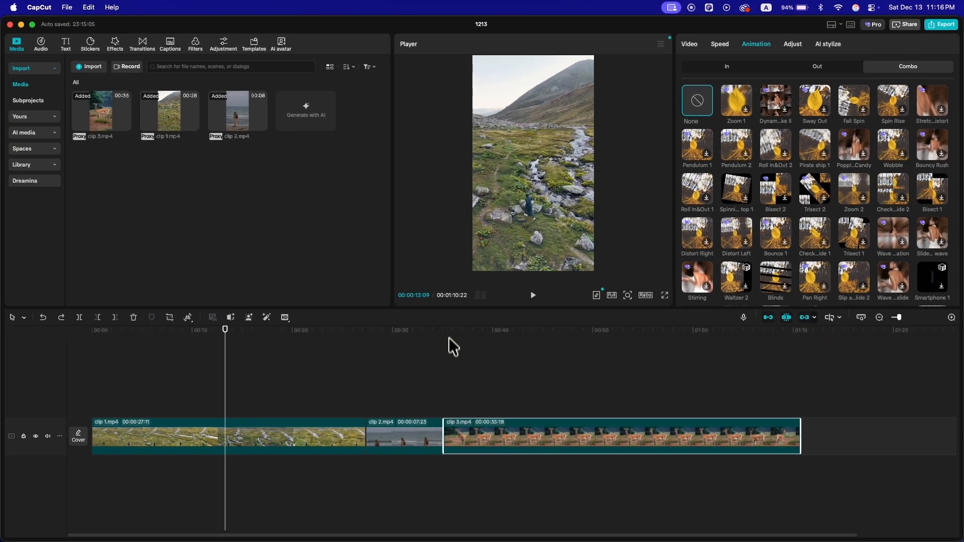
pyautogui.moveTo(449, 338); pyautogui.dragTo(468, 331)
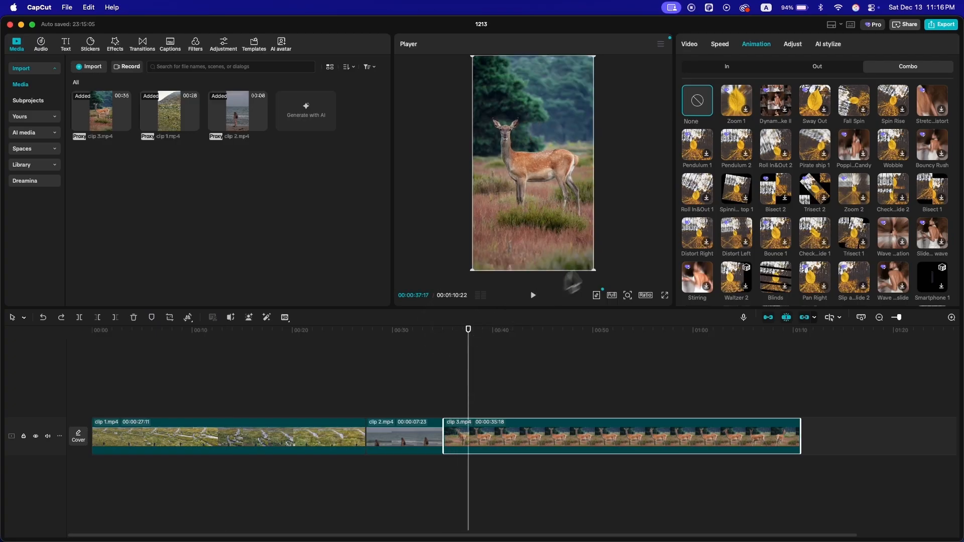
pyautogui.click(744, 112)
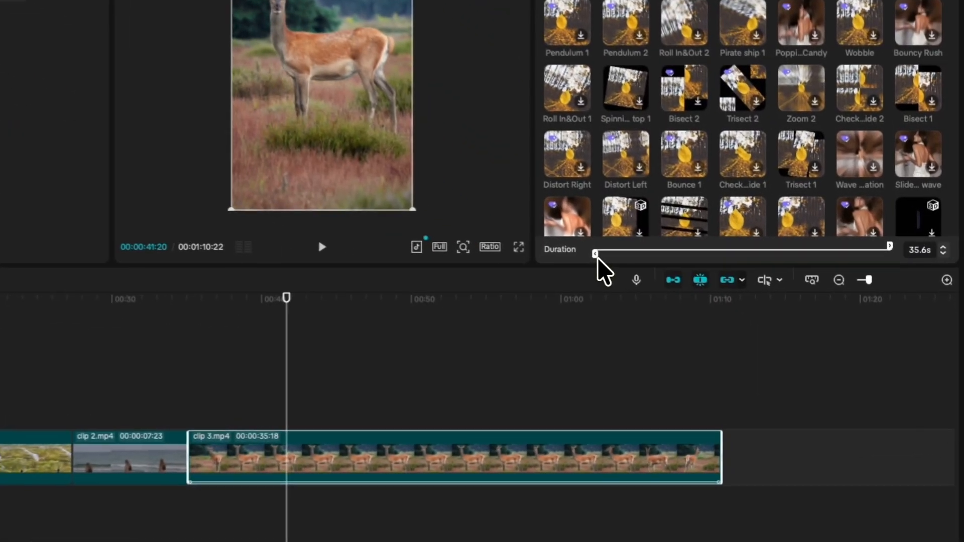
pyautogui.moveTo(817, 251); pyautogui.dragTo(835, 250)
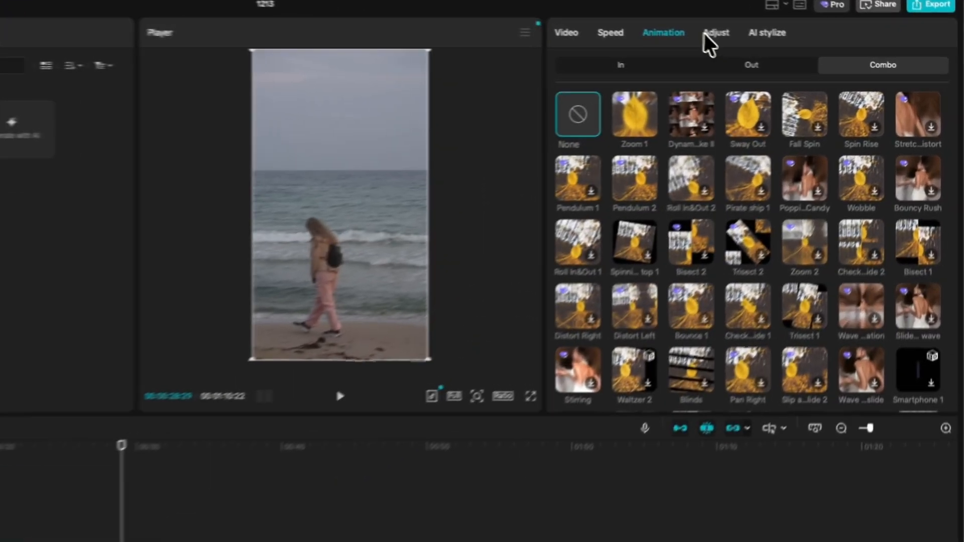
# Step: Try a colour adjustment on clip 2 with Temp at -10, Saturation at 11 and slightly raised exposure
pyautogui.click(794, 44)
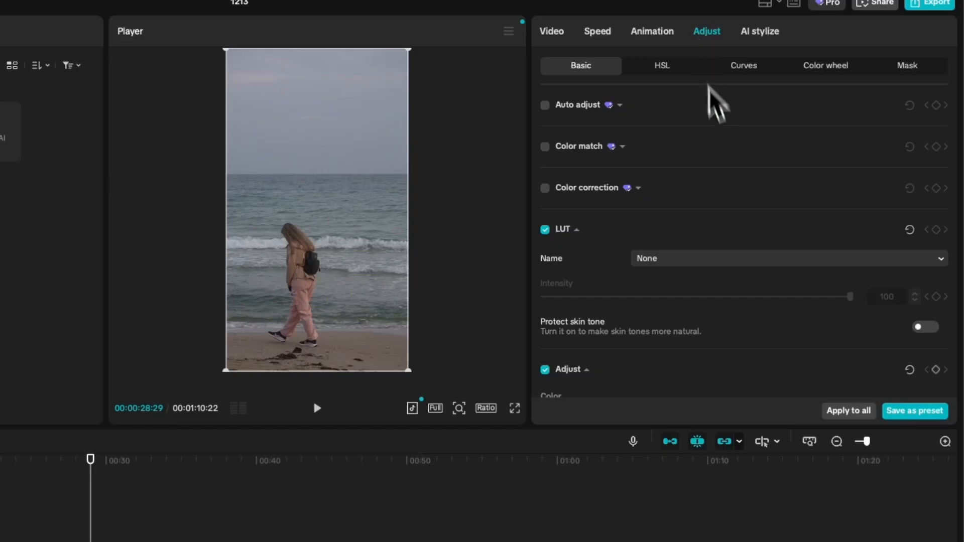
pyautogui.scroll(-2, 742, 231)
pyautogui.scroll(-4, 741, 228)
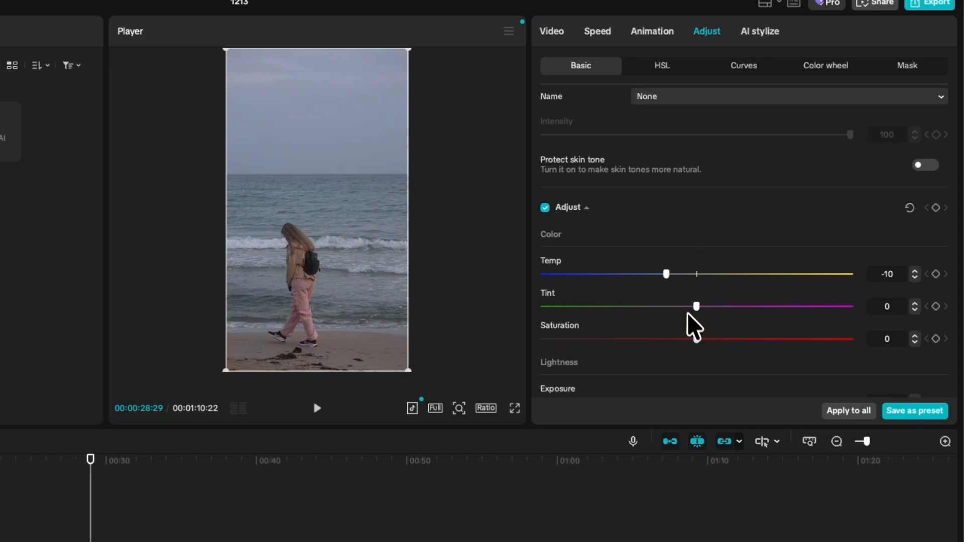
pyautogui.moveTo(697, 340); pyautogui.dragTo(713, 341)
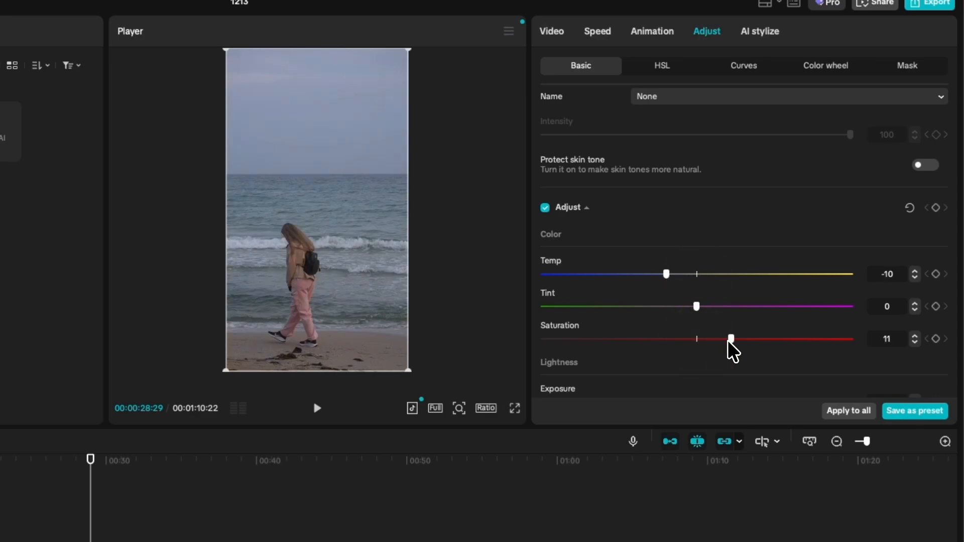
pyautogui.scroll(-2, 738, 354)
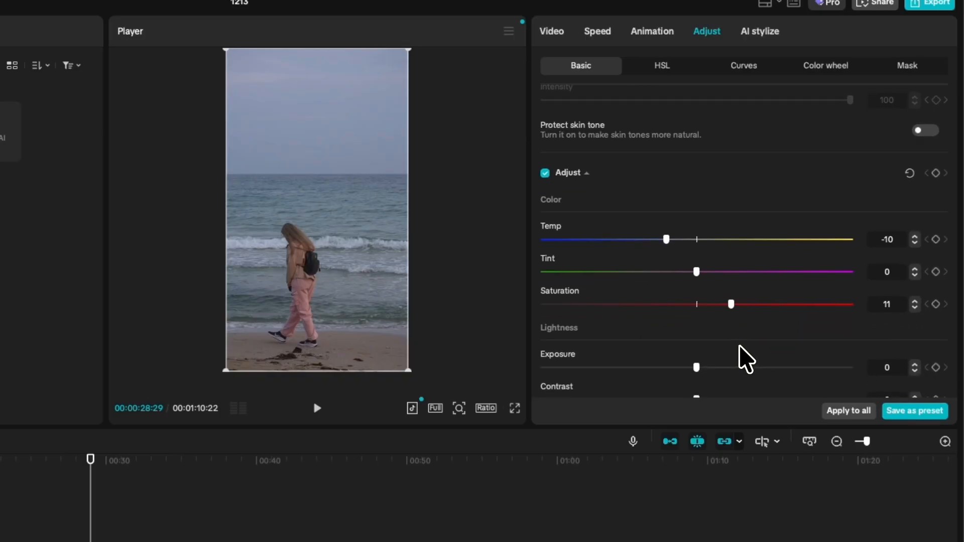
pyautogui.moveTo(697, 355); pyautogui.dragTo(702, 357)
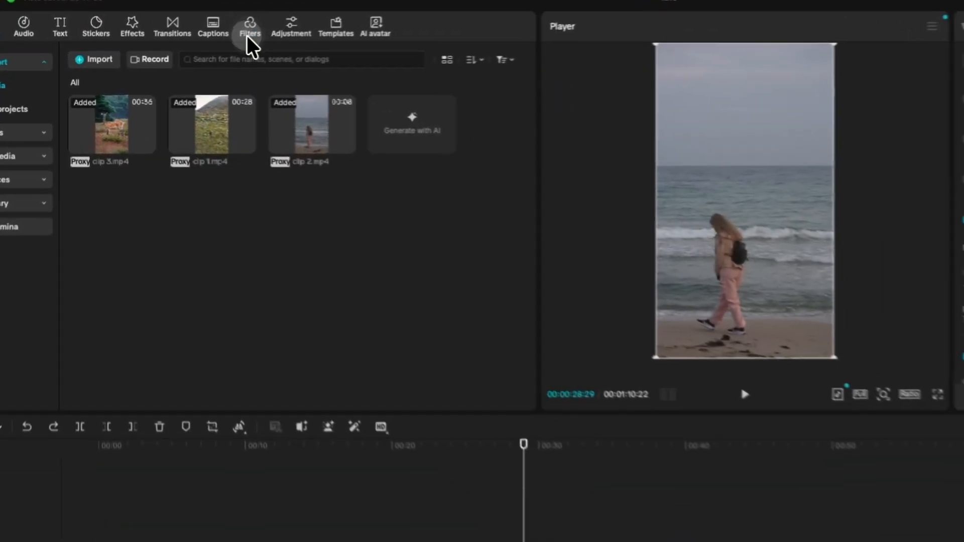
# Step: Browse the featured filters and try one on the timeline above the clips
pyautogui.click(196, 48)
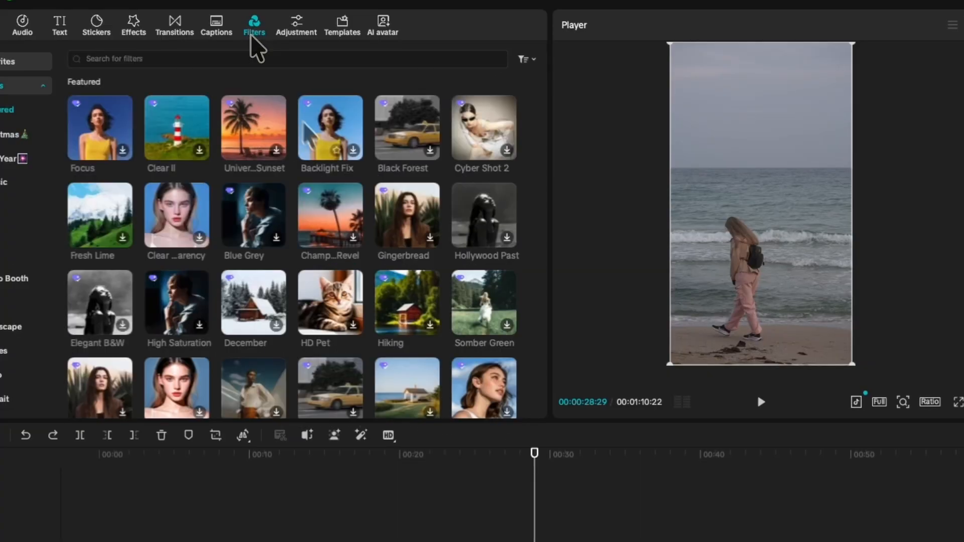
pyautogui.scroll(-5, 321, 154)
pyautogui.scroll(-3, 320, 146)
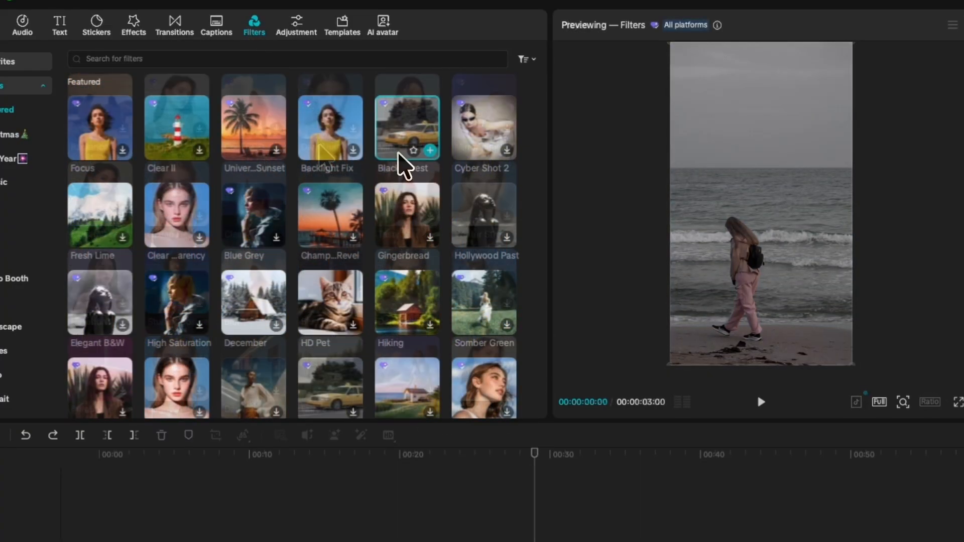
pyautogui.moveTo(398, 161); pyautogui.dragTo(527, 541)
pyautogui.moveTo(426, 386); pyautogui.dragTo(450, 422)
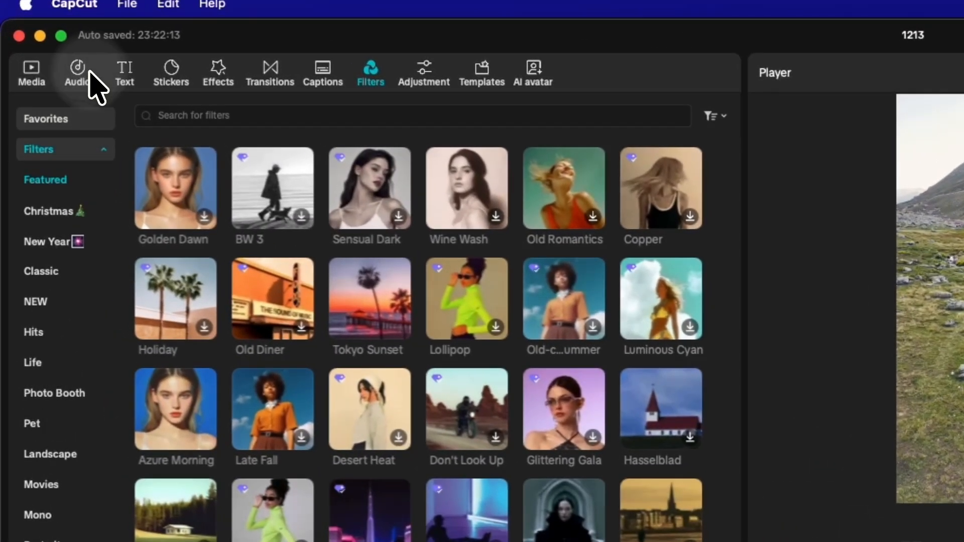
# Step: Browse the Hot Bgm music, add Violin Inspiration below the clips from the timeline's start and scrub its opening
pyautogui.click(44, 44)
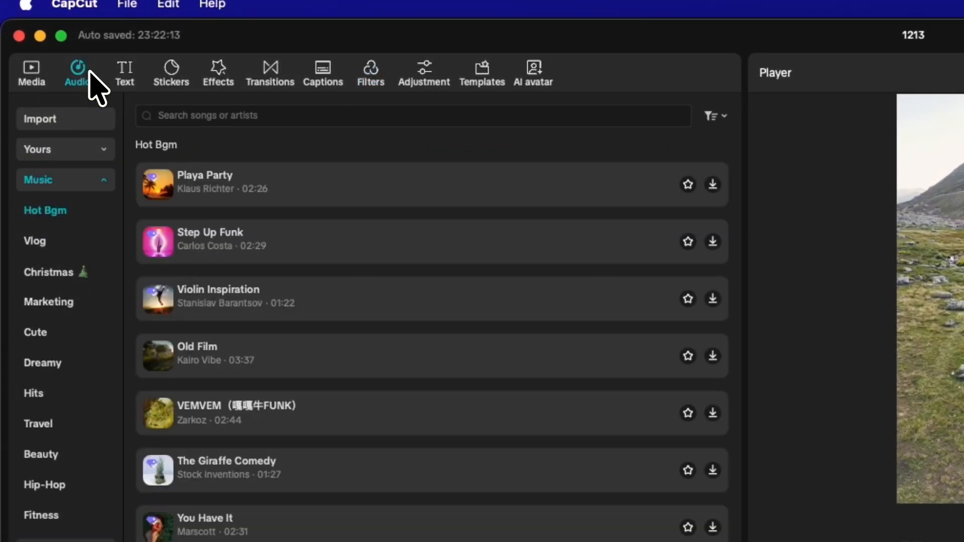
pyautogui.scroll(-15, 416, 282)
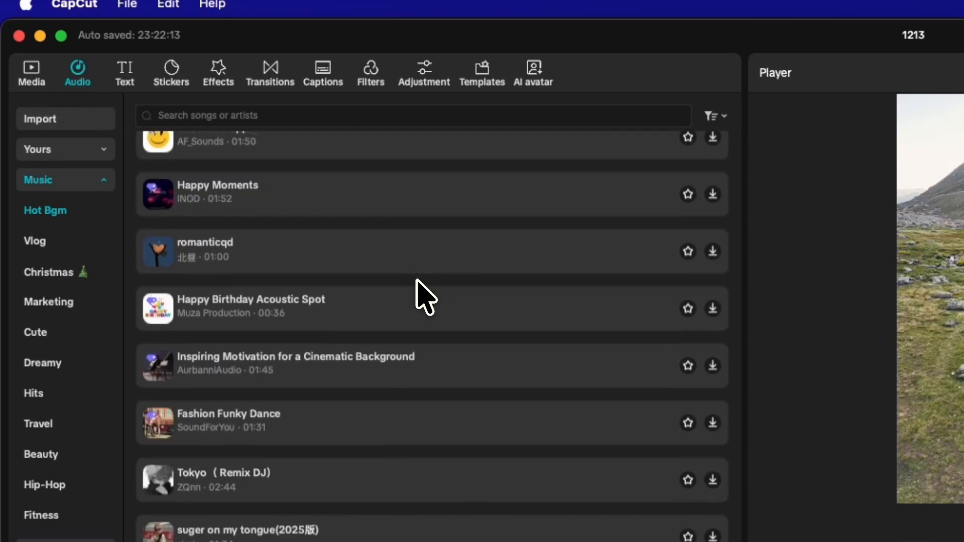
pyautogui.click(388, 306)
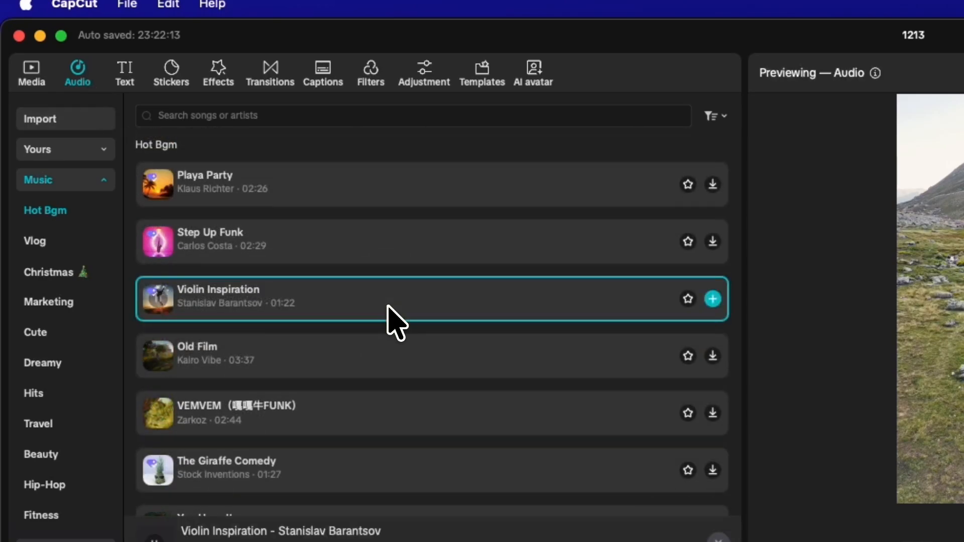
pyautogui.moveTo(389, 308); pyautogui.dragTo(184, 416)
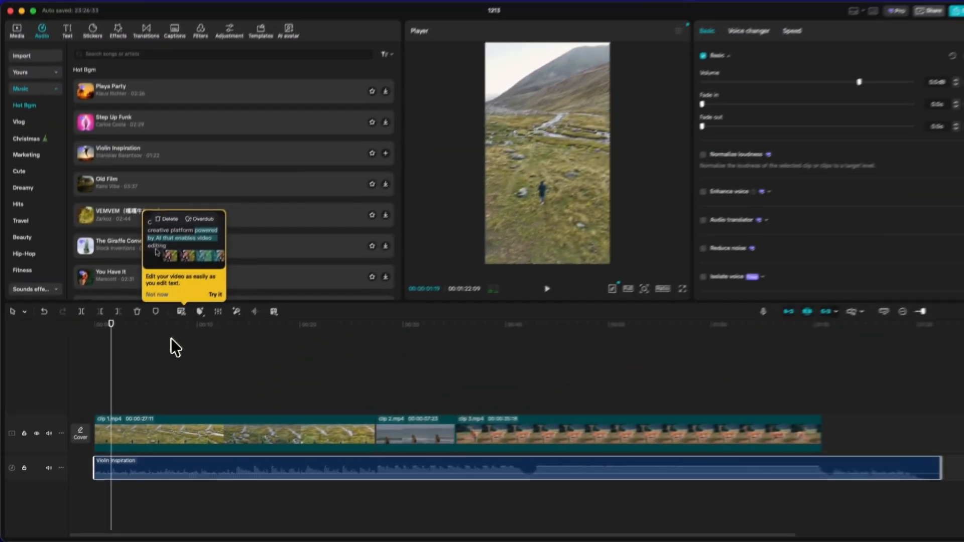
pyautogui.moveTo(206, 179); pyautogui.dragTo(223, 179)
pyautogui.moveTo(117, 350); pyautogui.dragTo(112, 355)
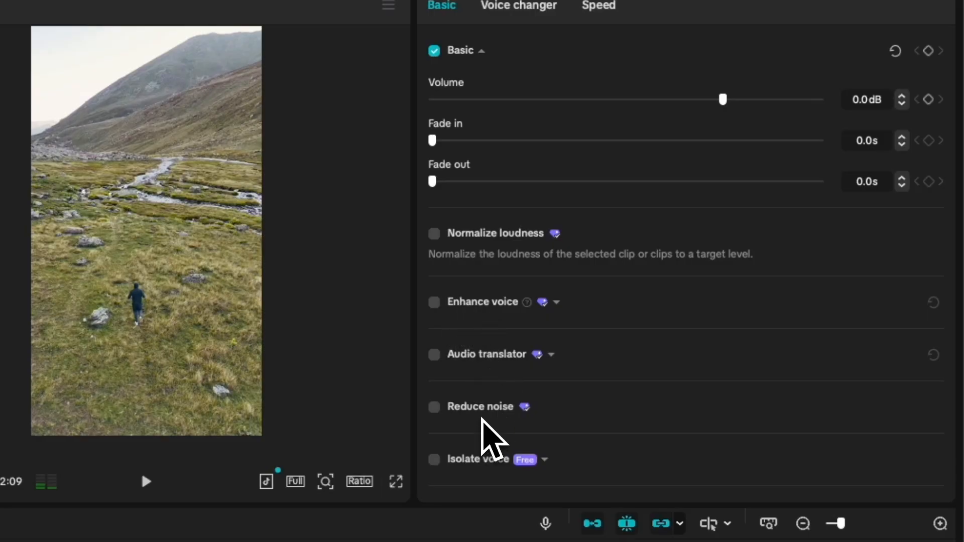
# Step: Set the music track's volume to -10.4 dB, its fade-in to 0.8 s and add a short fade-out
pyautogui.scroll(-2, 483, 416)
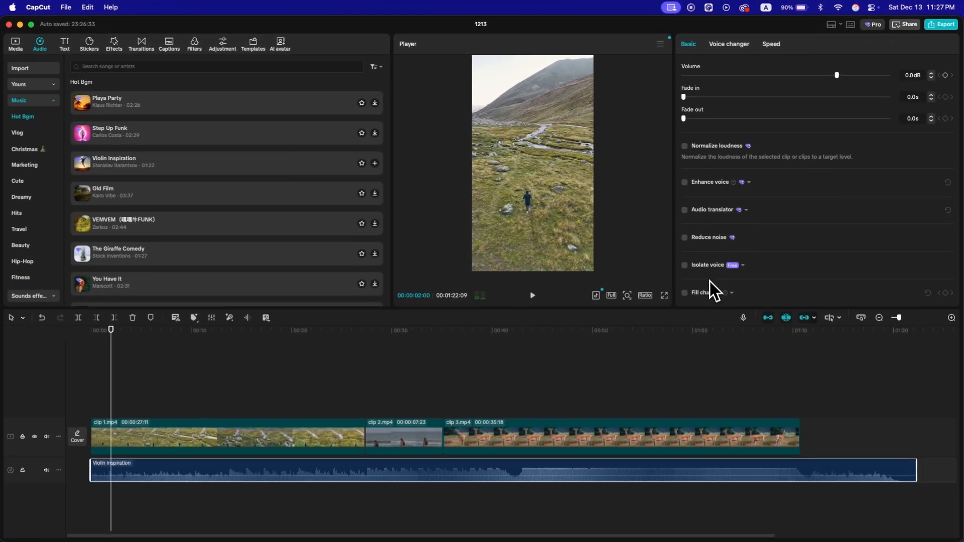
pyautogui.click(553, 334)
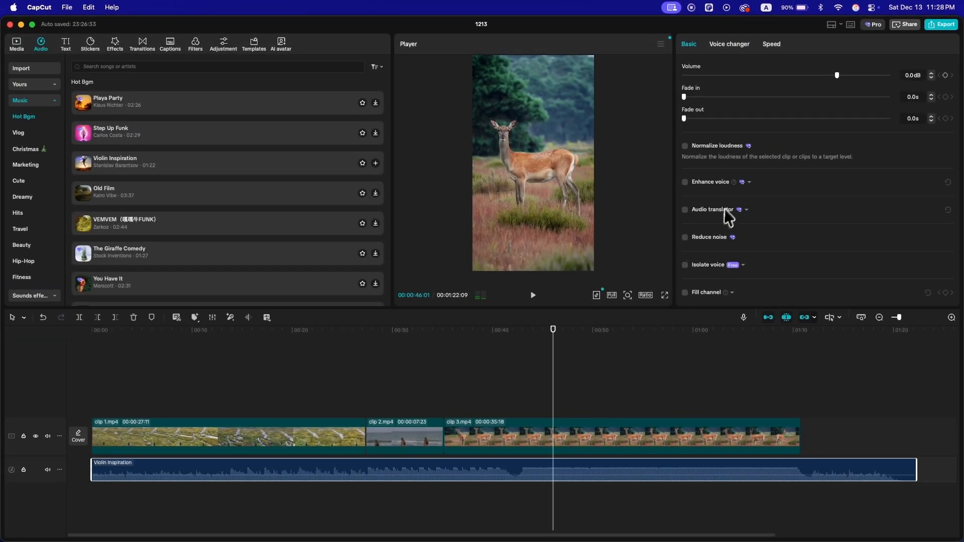
pyautogui.scroll(1, 723, 211)
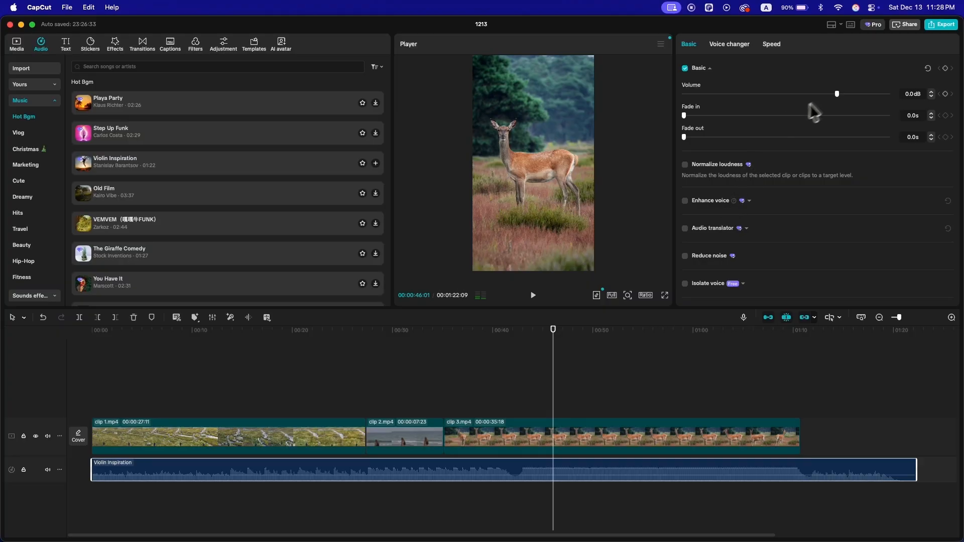
pyautogui.moveTo(832, 93); pyautogui.dragTo(824, 94)
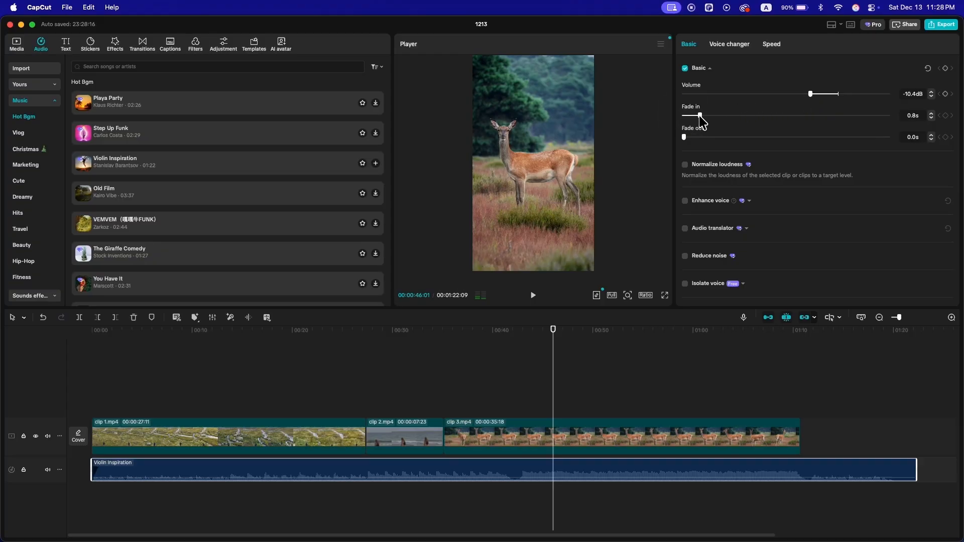
pyautogui.moveTo(690, 136); pyautogui.dragTo(697, 136)
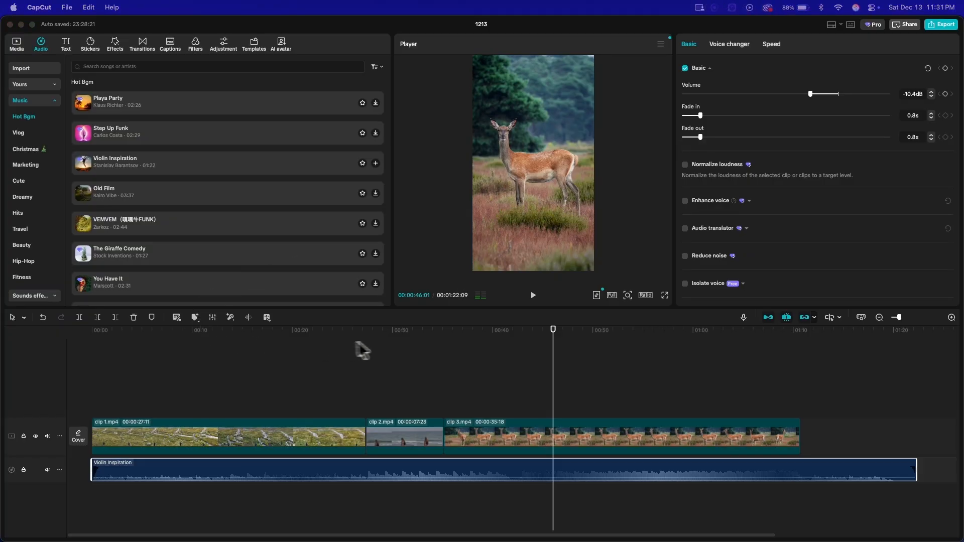
pyautogui.click(380, 348)
pyautogui.moveTo(380, 343); pyautogui.dragTo(155, 362)
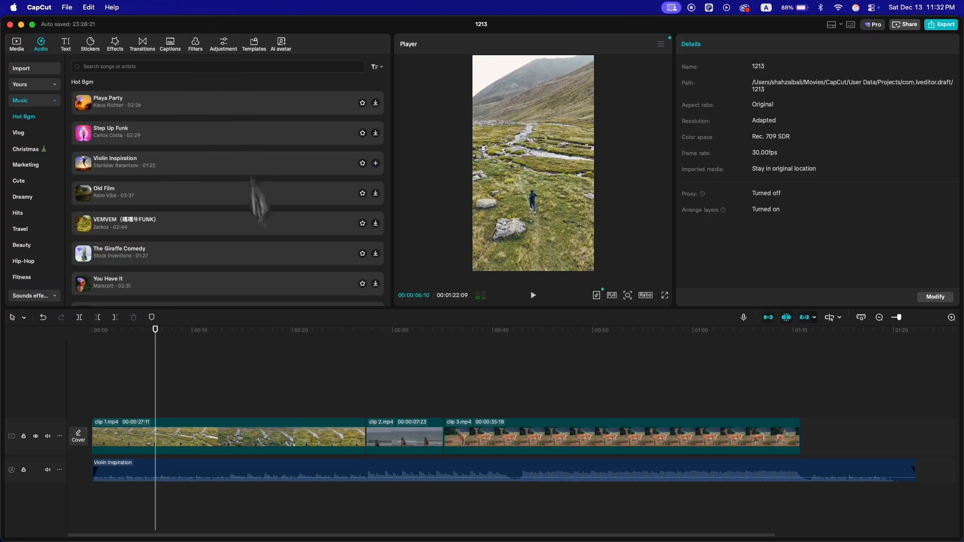
# Step: Import captions.mp3 and place it on a separate audio track beneath the music, starting at about 2 s
pyautogui.click(17, 45)
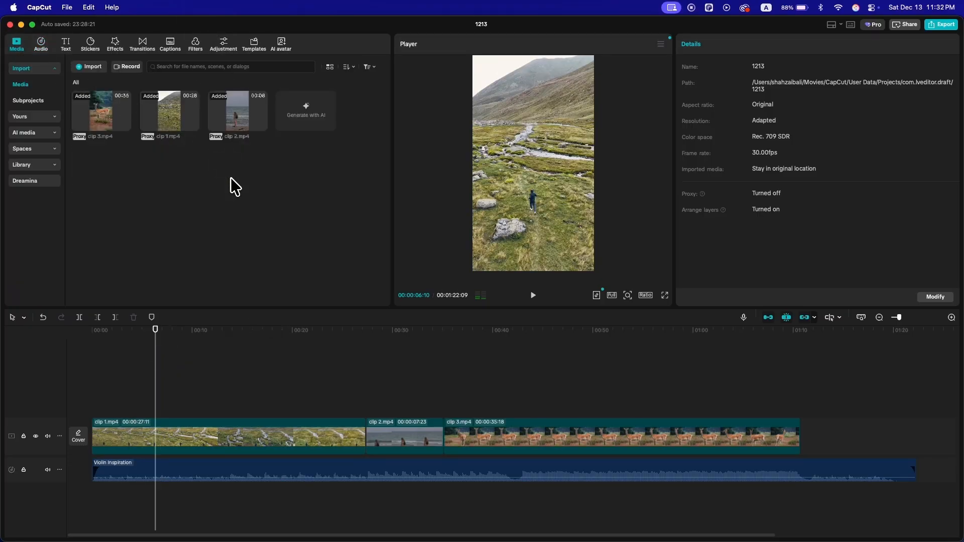
pyautogui.click(95, 71)
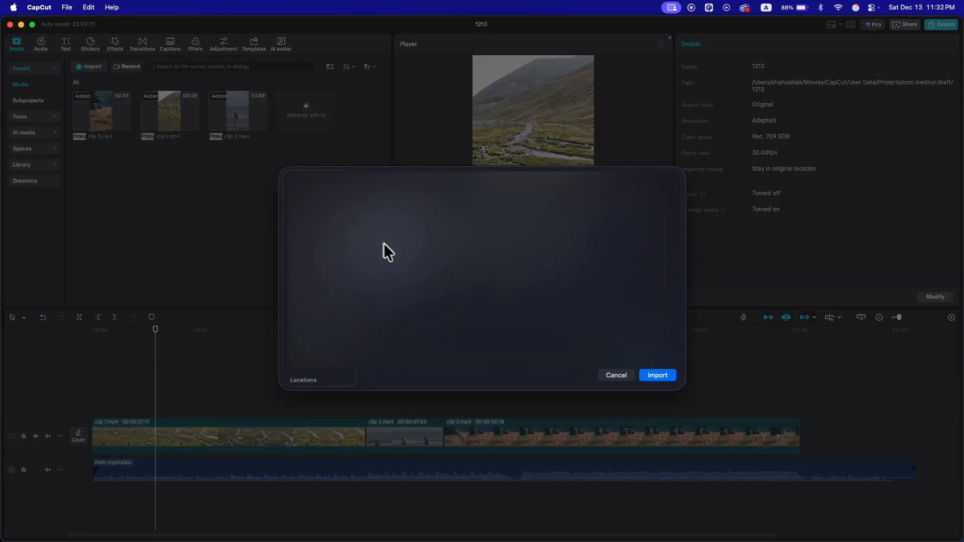
pyautogui.click(671, 381)
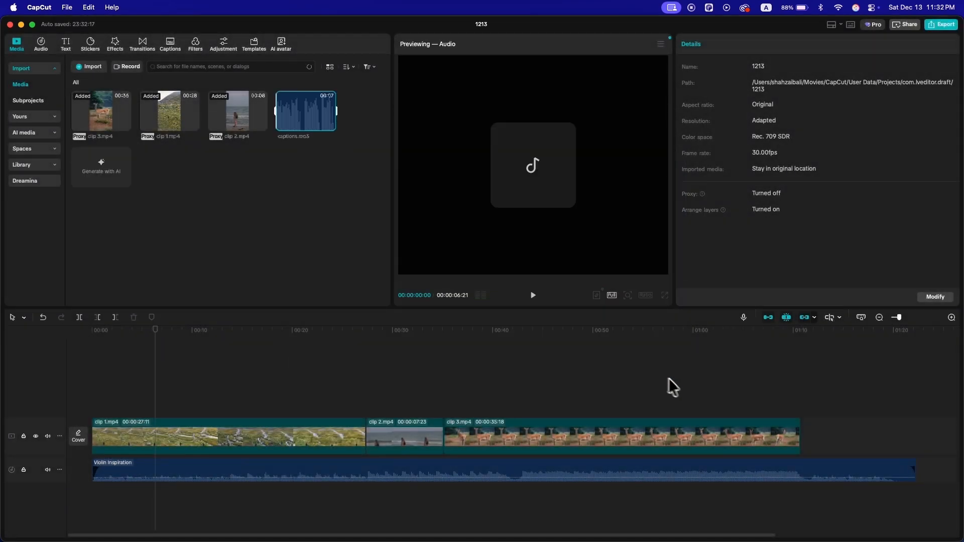
pyautogui.moveTo(310, 141); pyautogui.dragTo(114, 496)
pyautogui.moveTo(132, 345); pyautogui.dragTo(116, 356)
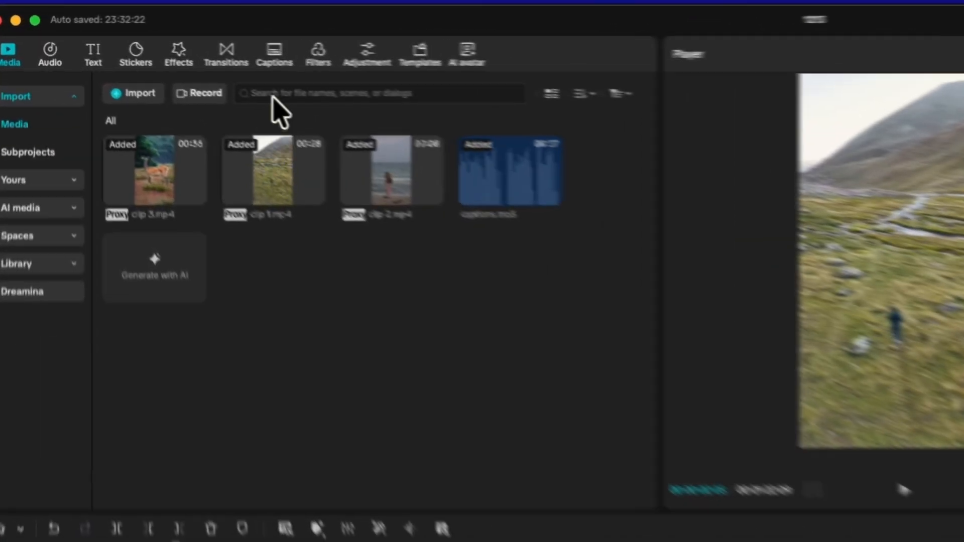
# Step: Generate automatic captions with English as the spoken language and play the captioned section
pyautogui.click(171, 46)
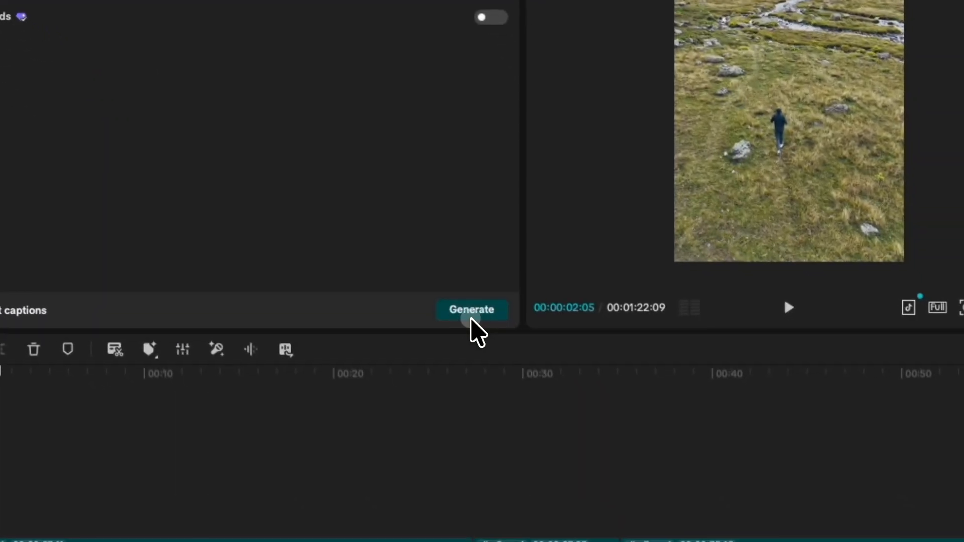
pyautogui.click(665, 533)
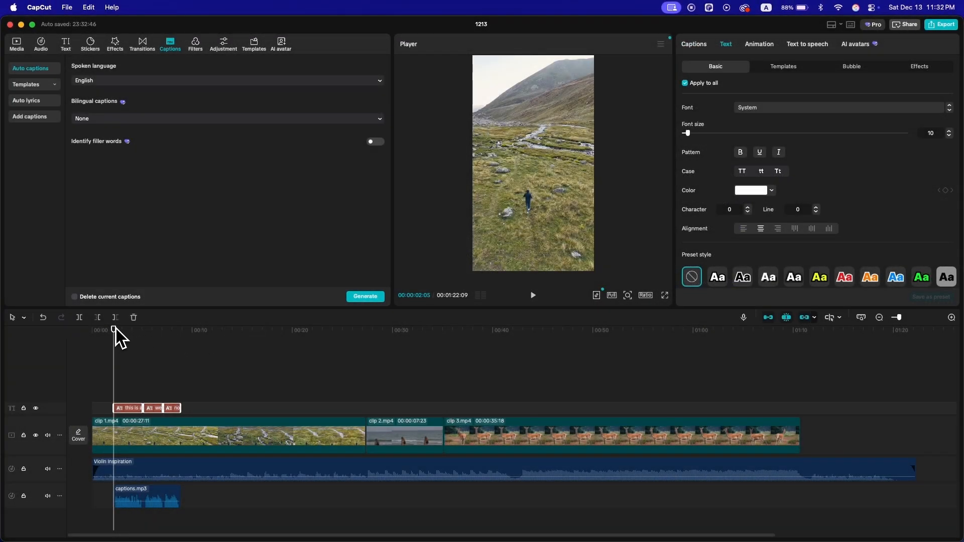
pyautogui.press('space')
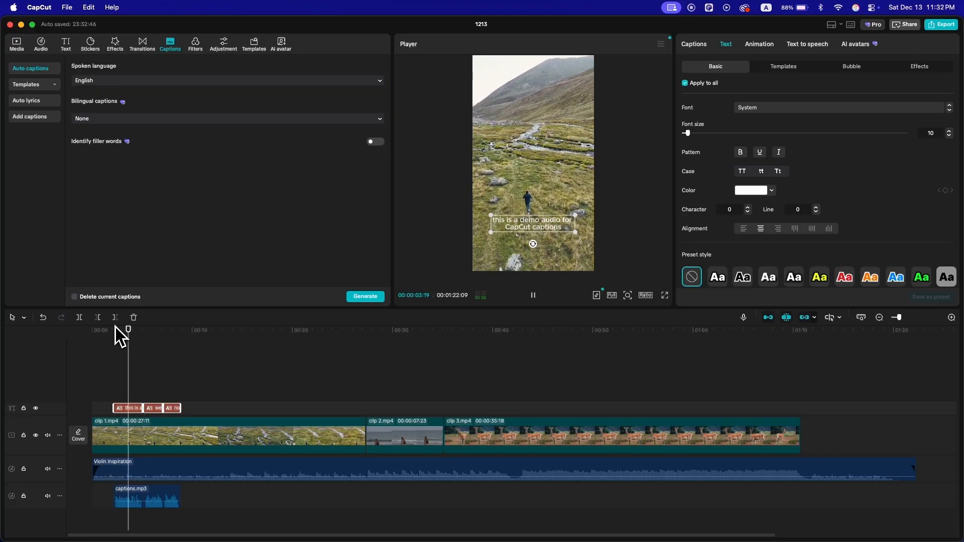
# Step: Check the first caption's text and font options, and apply the yellow lettering preset style to all main captions
pyautogui.click(137, 411)
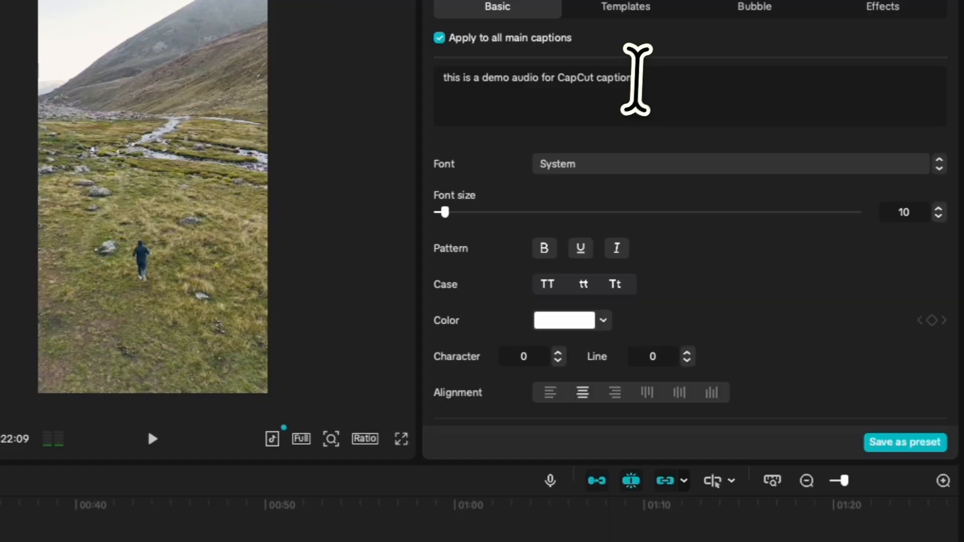
pyautogui.moveTo(632, 78); pyautogui.dragTo(433, 78)
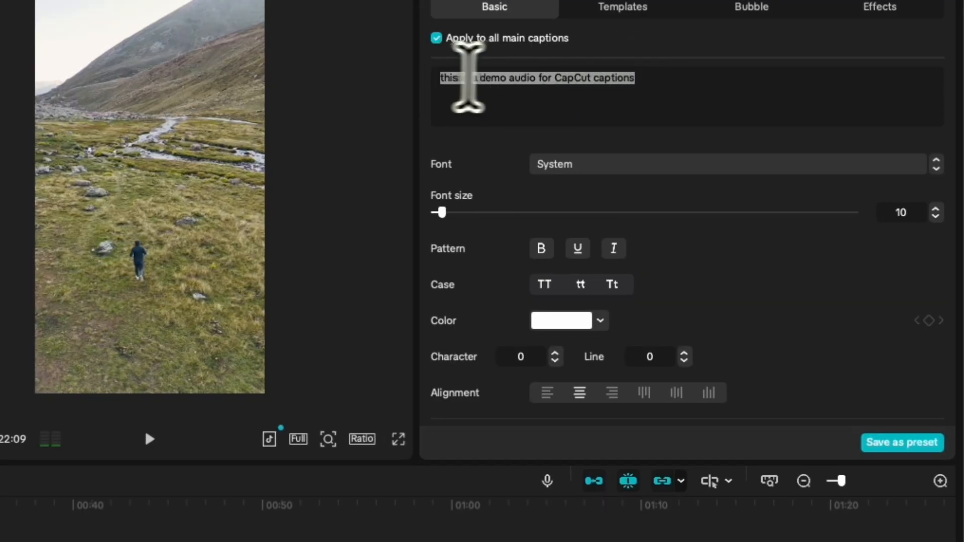
pyautogui.click(627, 165)
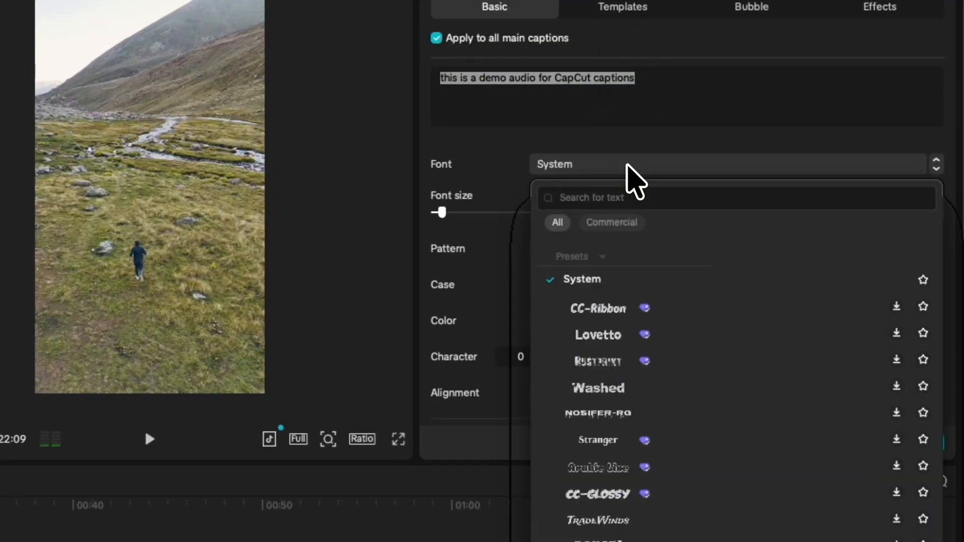
pyautogui.click(626, 165)
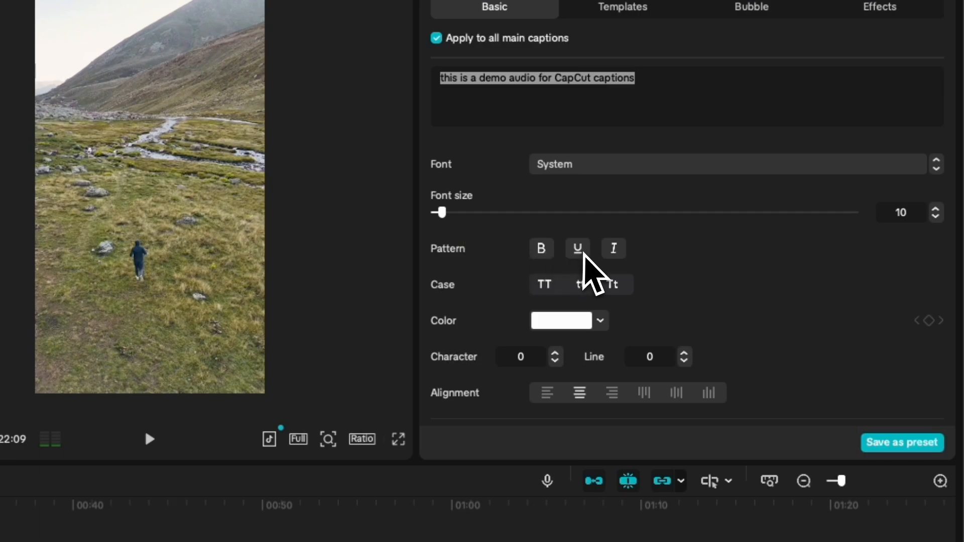
pyautogui.scroll(-5, 769, 297)
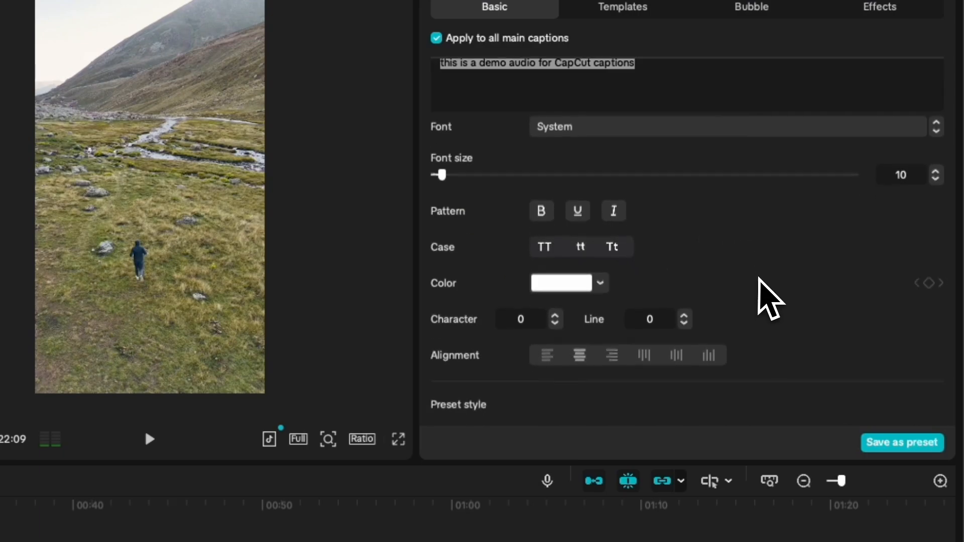
pyautogui.scroll(-5, 769, 297)
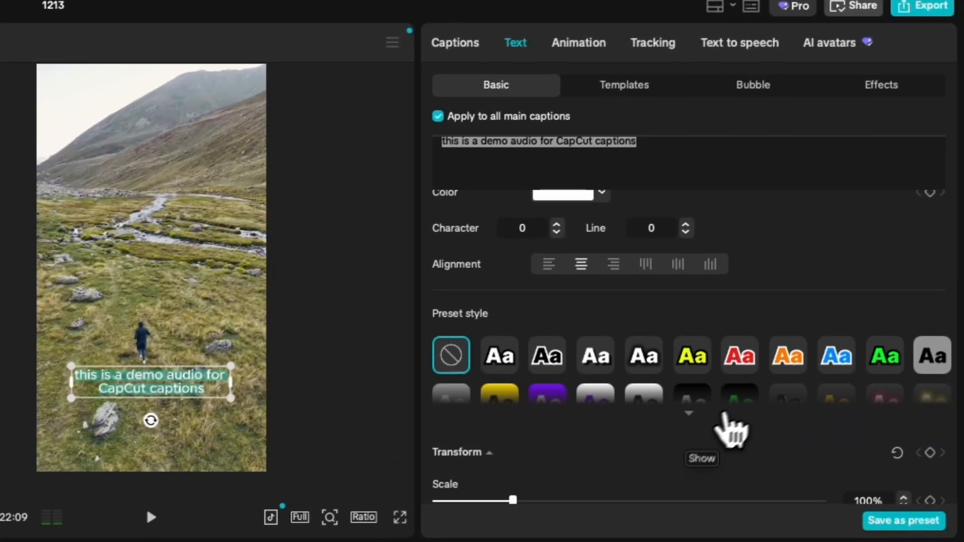
pyautogui.click(688, 335)
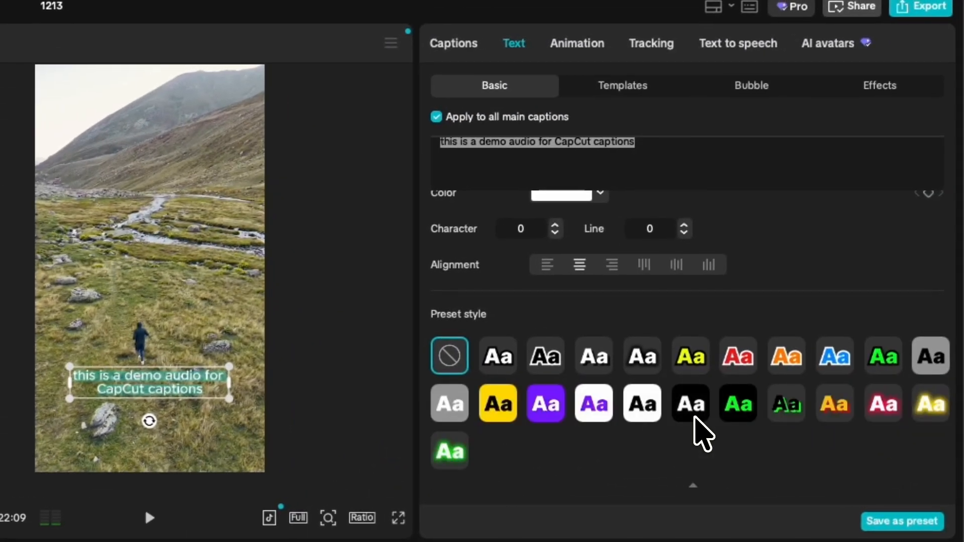
pyautogui.click(696, 365)
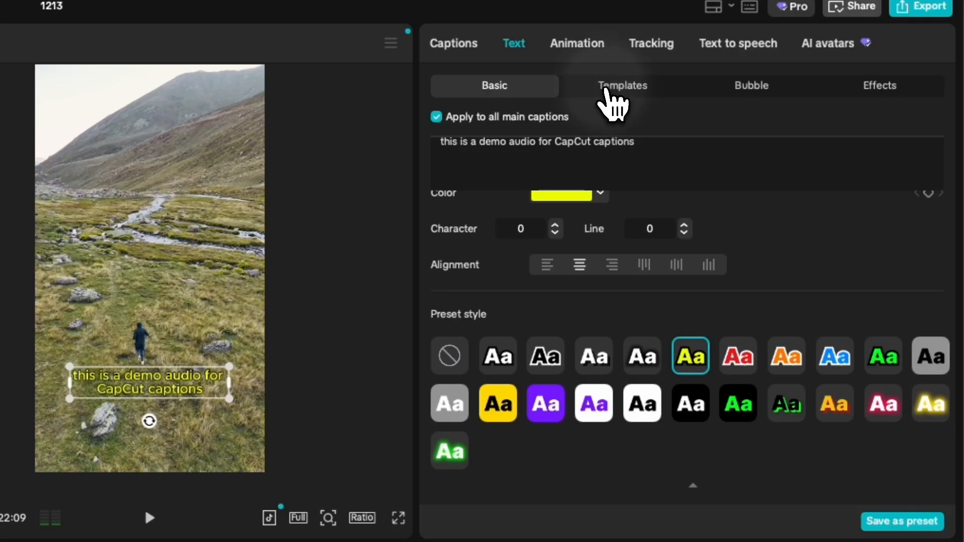
# Step: Apply the "Fox The" white-and-yellow text template to all main captions and play them from just before the first one
pyautogui.click(609, 90)
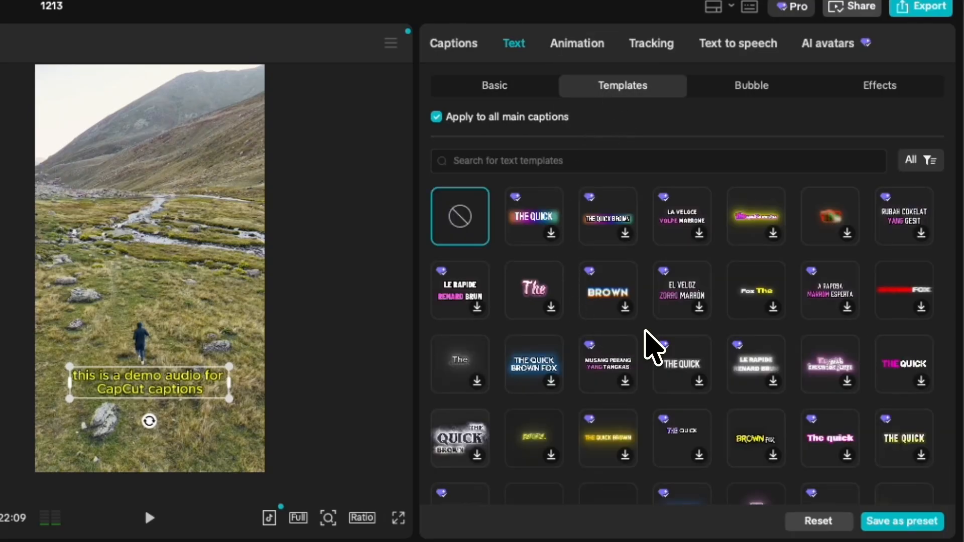
pyautogui.click(770, 311)
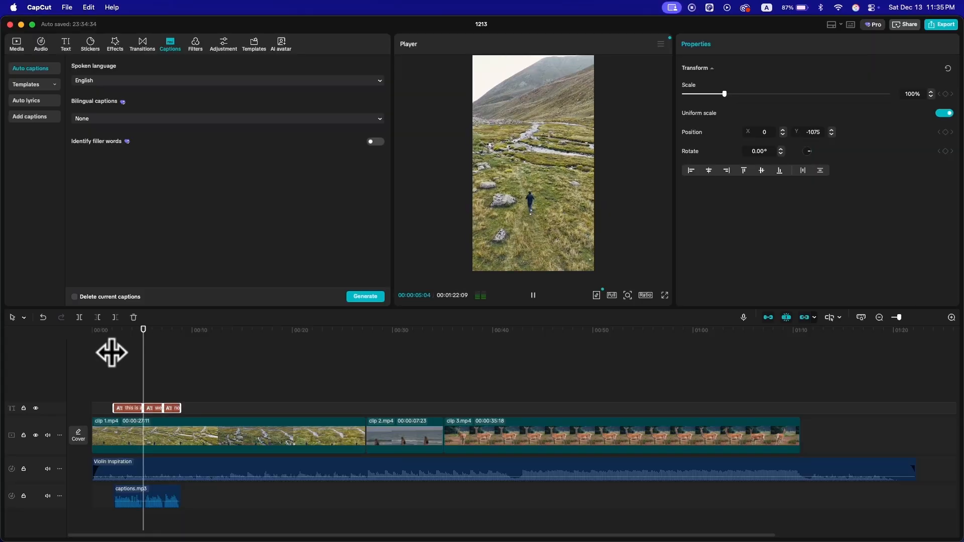
pyautogui.click(111, 331)
pyautogui.press('space')
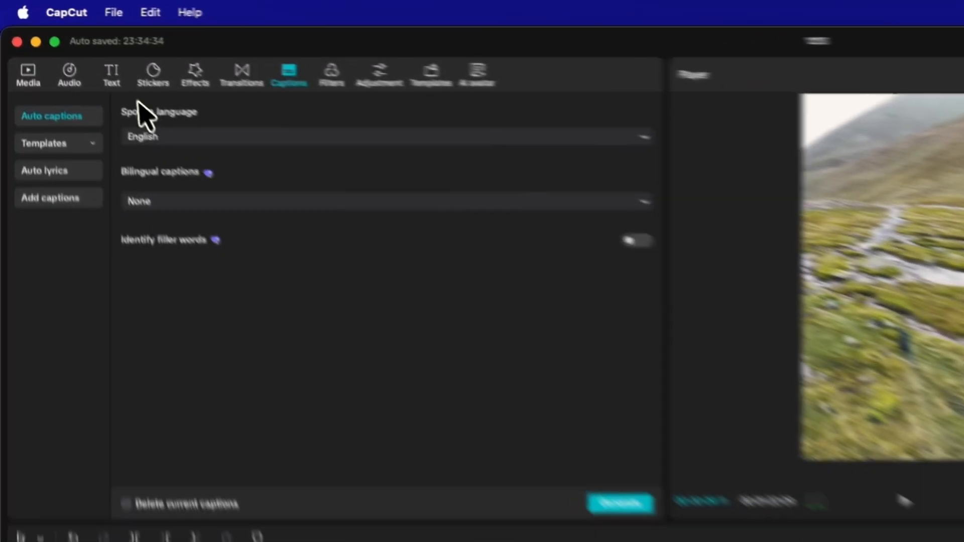
# Step: Add a default text clip after the captions at about 9 s and change its wording to "Mountains"
pyautogui.click(67, 45)
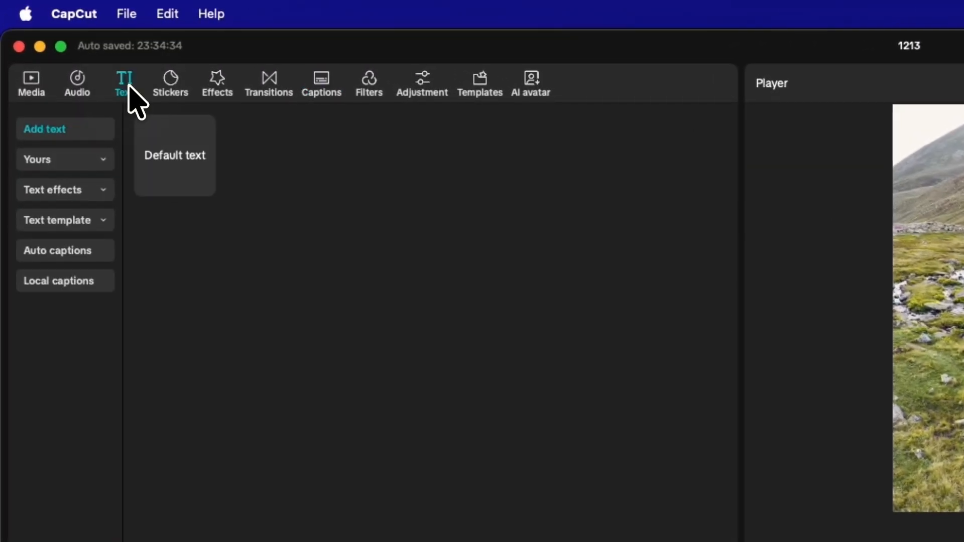
pyautogui.click(203, 184)
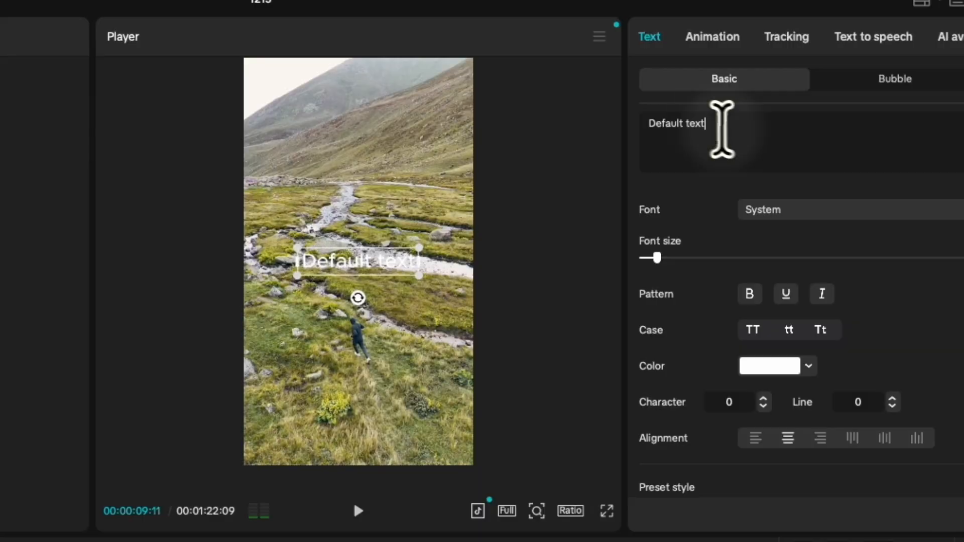
pyautogui.moveTo(725, 93); pyautogui.dragTo(687, 93)
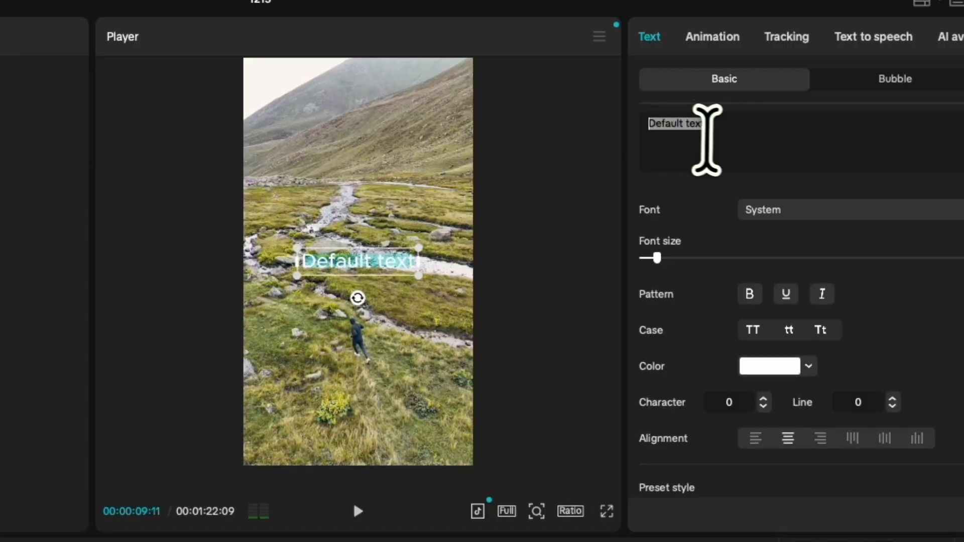
pyautogui.write('Mountains')
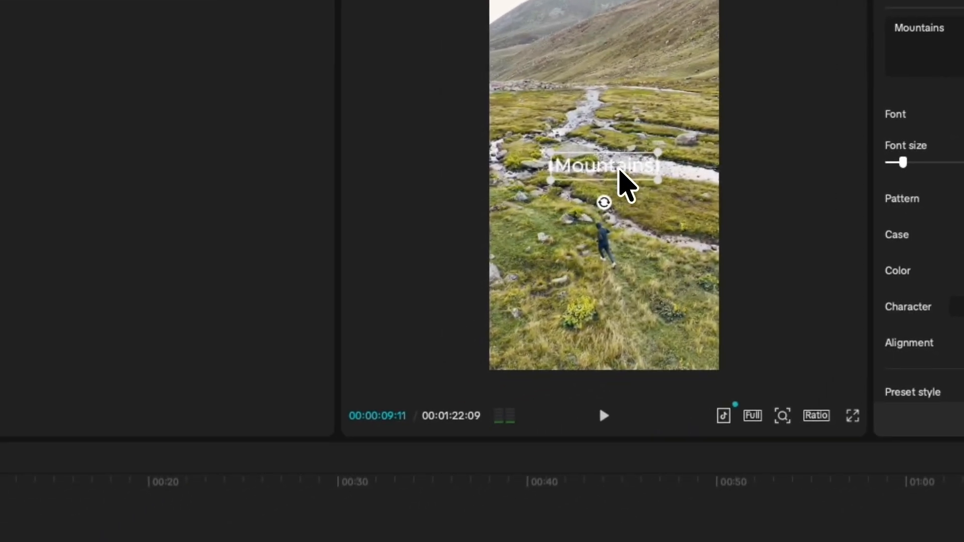
# Step: Move the "Mountains" text to the upper part of the frame and shift its clip above the captions, starting at about 3 s
pyautogui.moveTo(372, 268); pyautogui.dragTo(373, 238)
pyautogui.moveTo(619, 142); pyautogui.dragTo(624, 33)
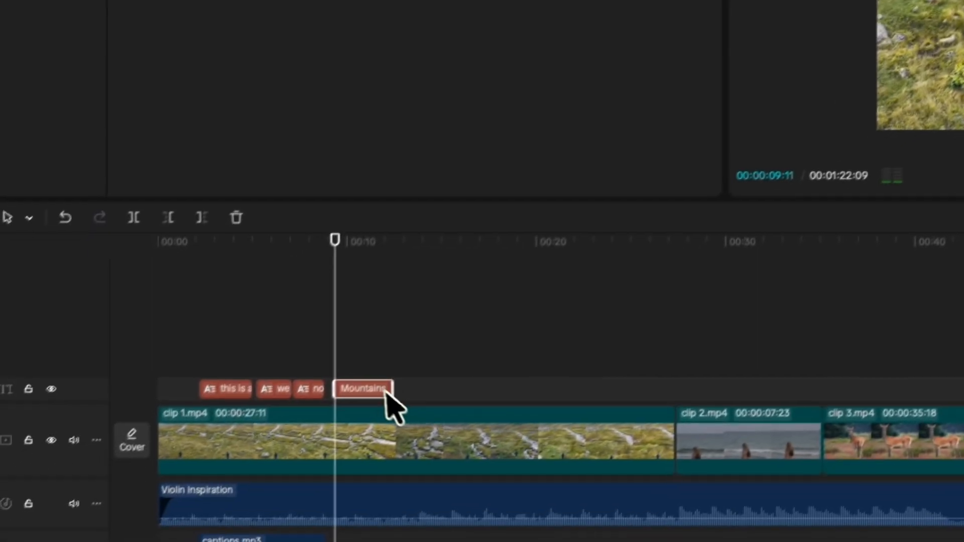
pyautogui.moveTo(384, 391); pyautogui.dragTo(250, 362)
pyautogui.click(230, 280)
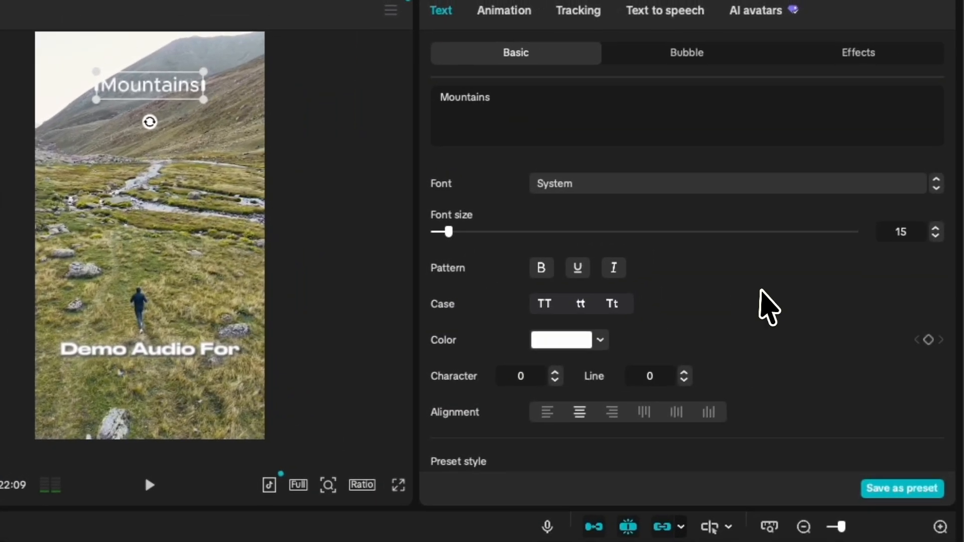
# Step: Try the black and white preset styles on the "Mountains" text and apply the yellow lettering with black outline
pyautogui.scroll(-3, 774, 306)
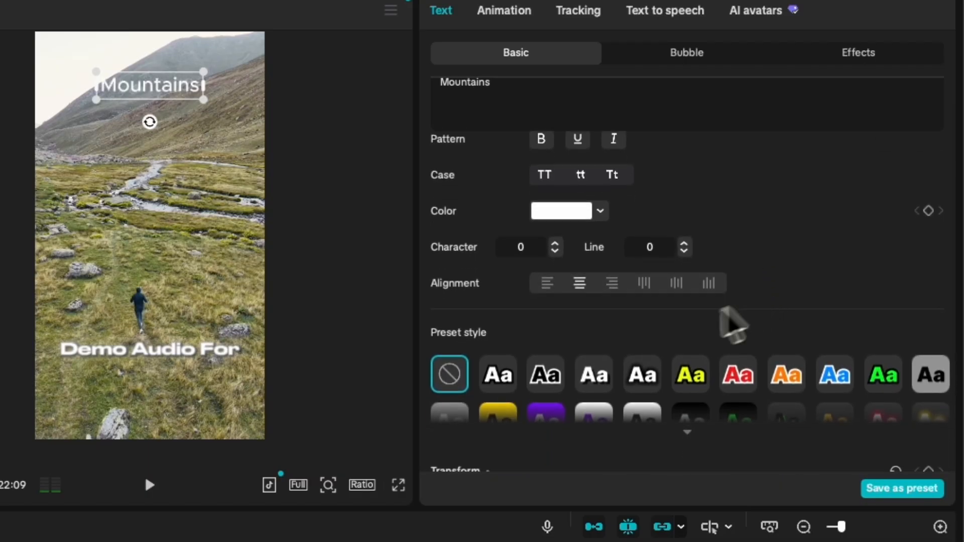
pyautogui.click(546, 377)
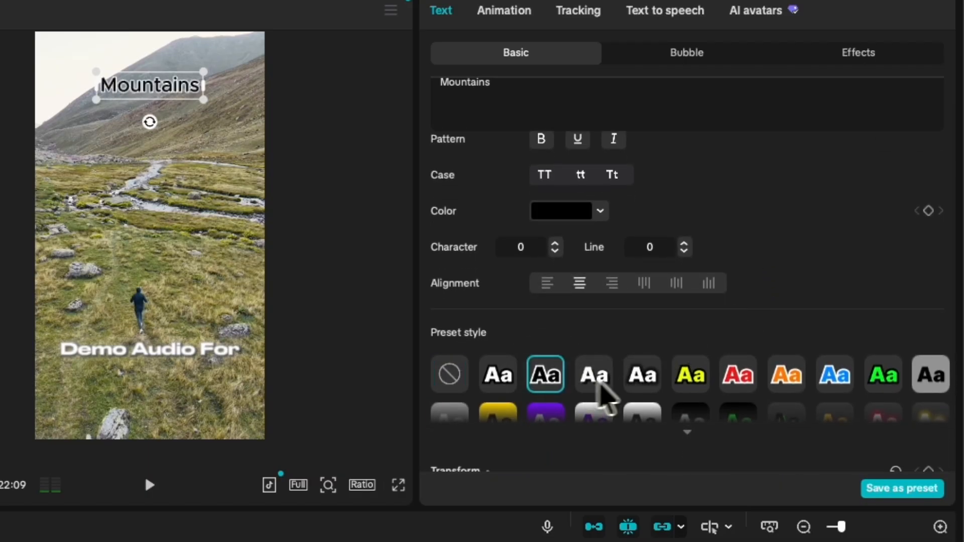
pyautogui.click(609, 382)
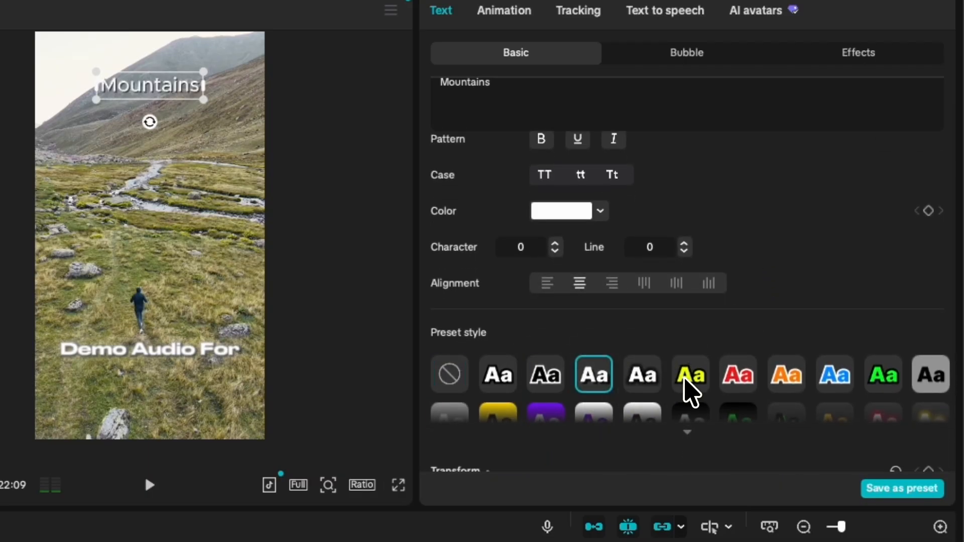
pyautogui.click(691, 392)
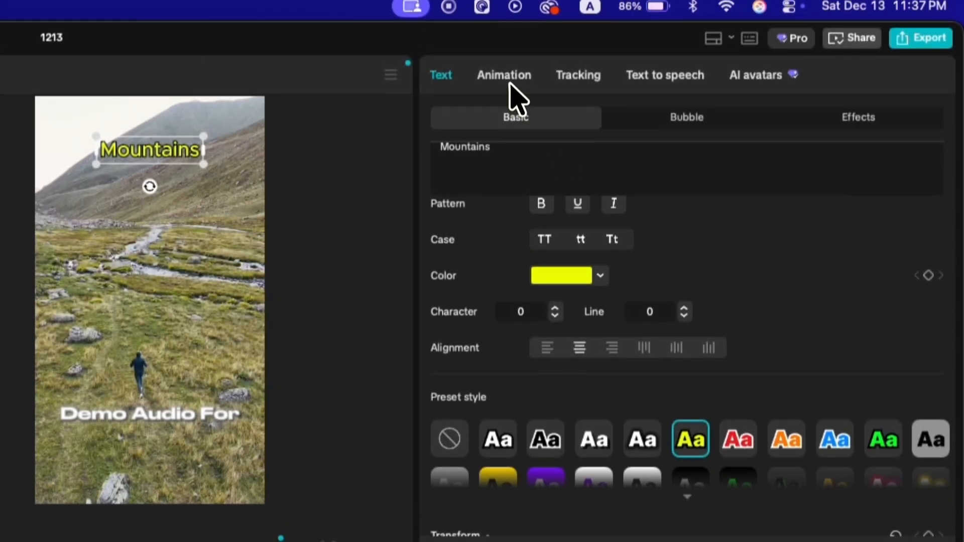
# Step: Give the "Mountains" text the Typing Cursor in-animation and the Fade Out out-animation, and play the result
pyautogui.click(509, 15)
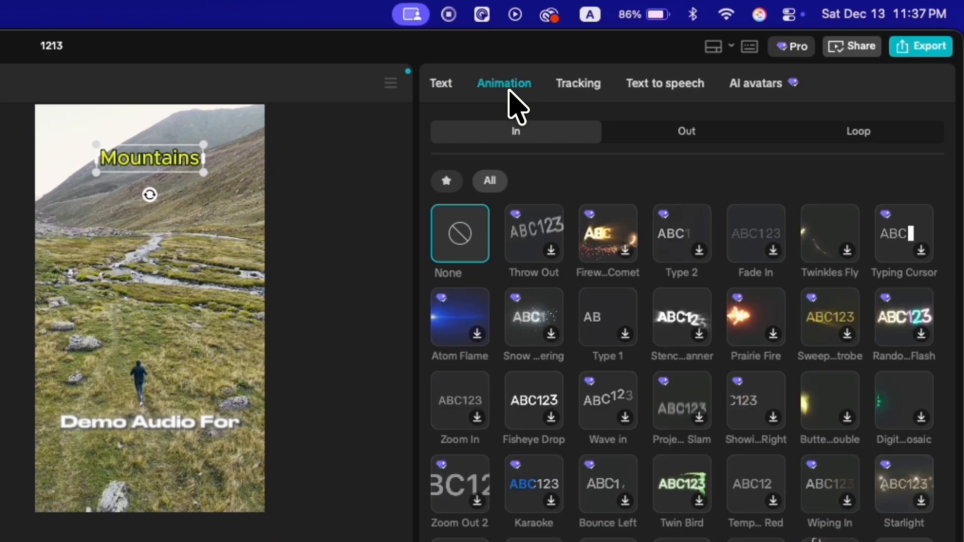
pyautogui.click(921, 251)
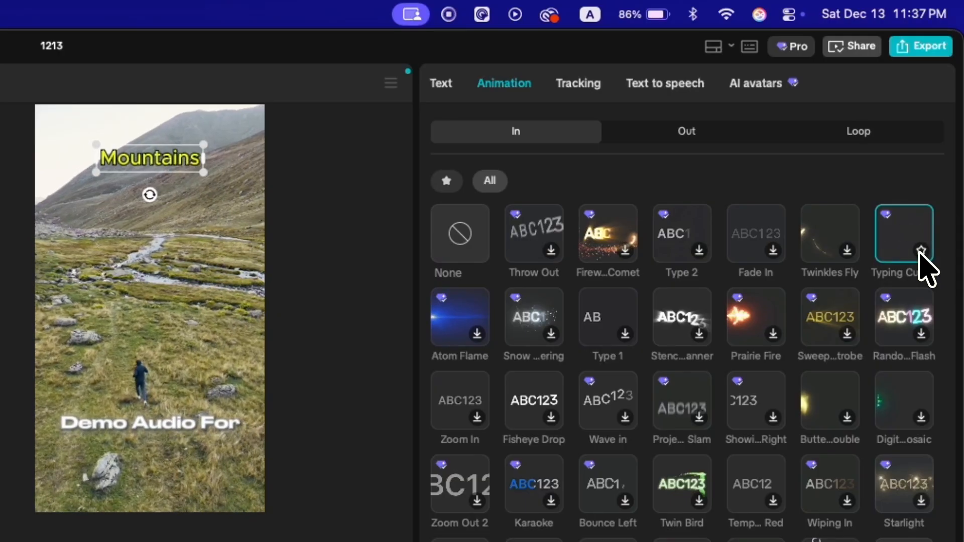
pyautogui.click(705, 143)
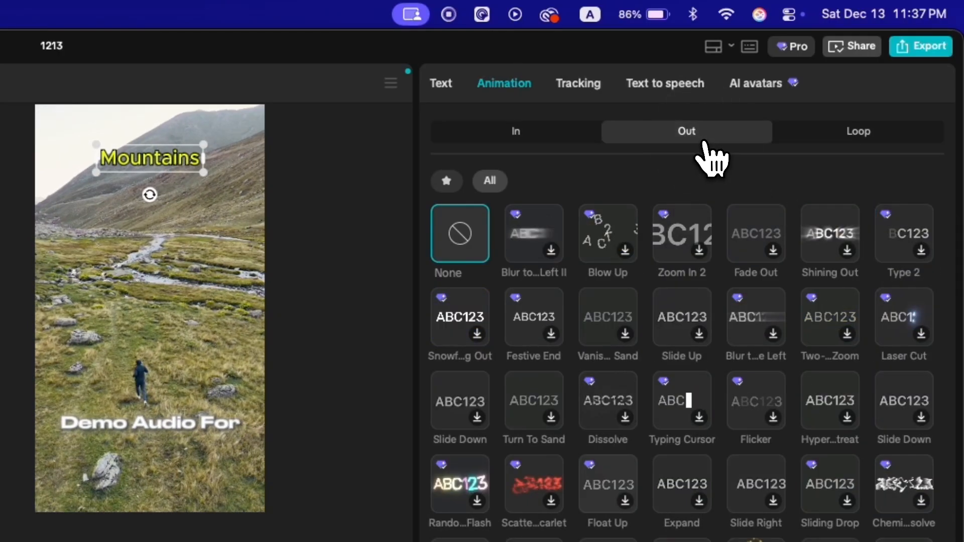
pyautogui.click(773, 251)
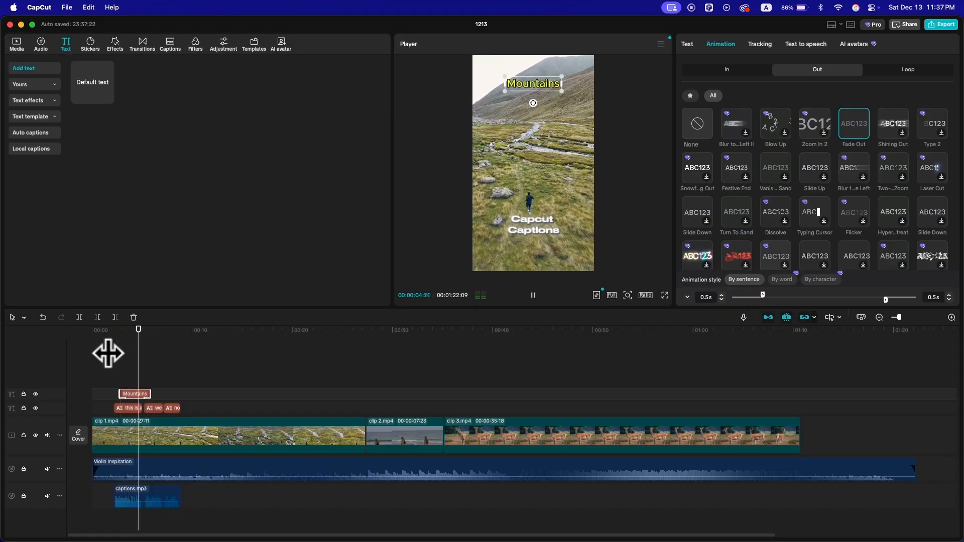
pyautogui.press('space')
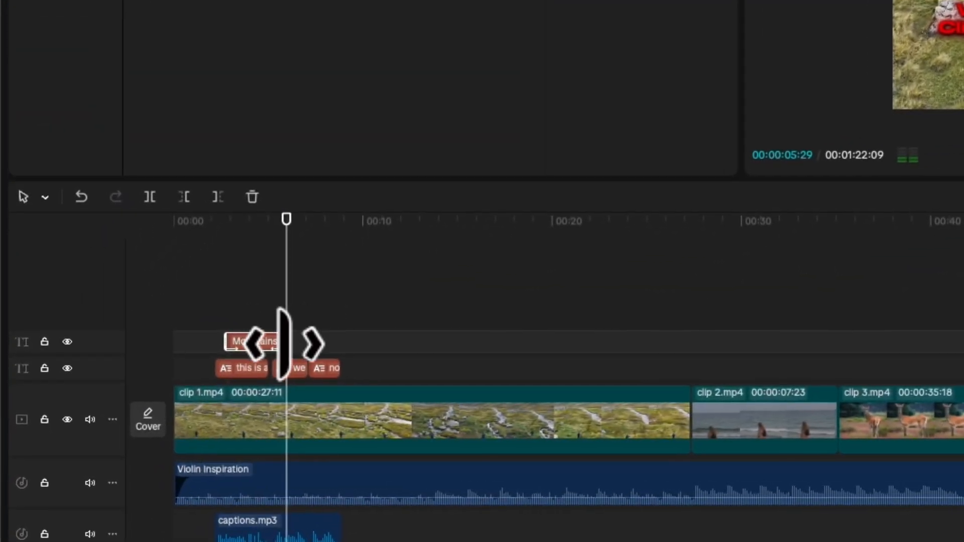
# Step: Extend the end of the "Mountains" text clip to the end of the last caption at about 9 s
pyautogui.moveTo(150, 394); pyautogui.dragTo(180, 396)
pyautogui.moveTo(331, 344); pyautogui.dragTo(337, 344)
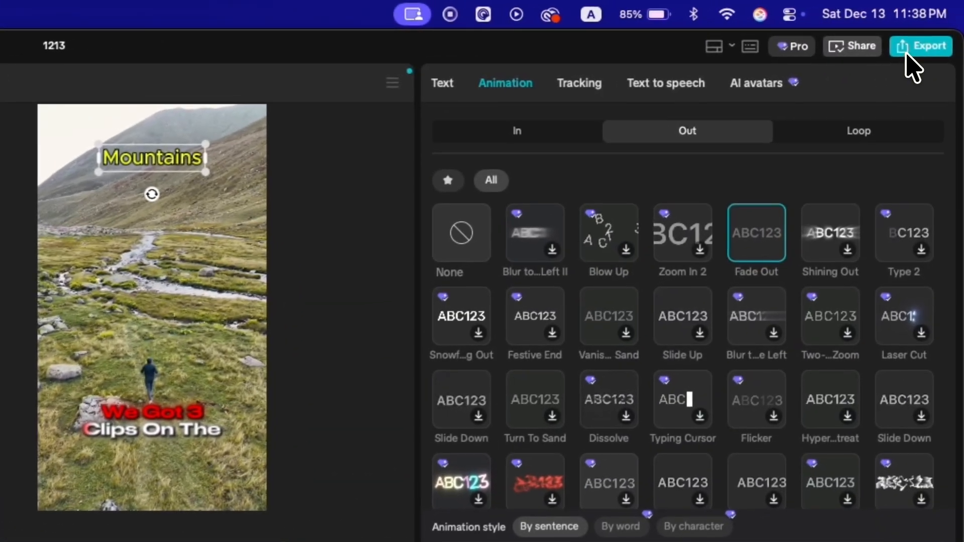
# Step: Export the video under a new name beginning with "my fir", with the frame rate set to 60fps
pyautogui.click(907, 54)
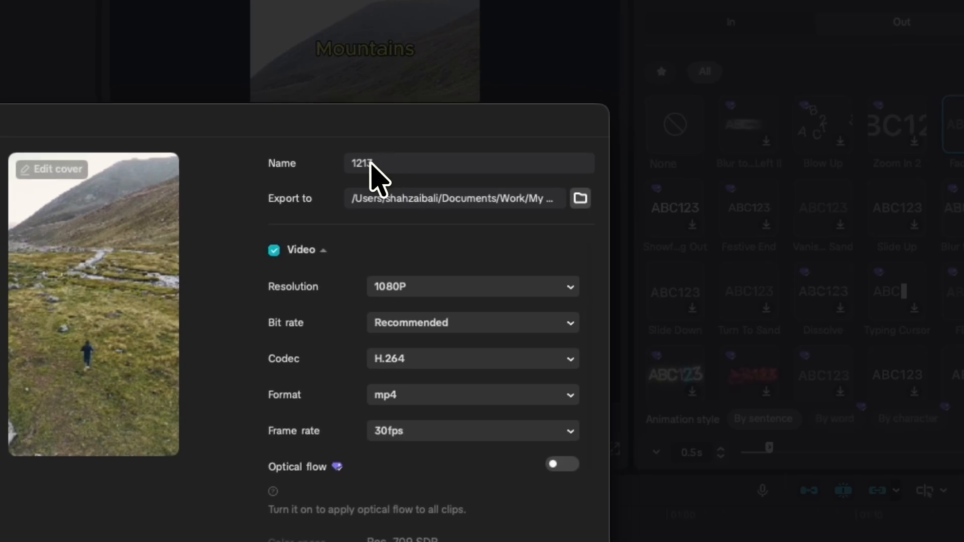
pyautogui.doubleClick(355, 163)
pyautogui.write('my first edit')
pyautogui.click(402, 433)
pyautogui.click(432, 411)
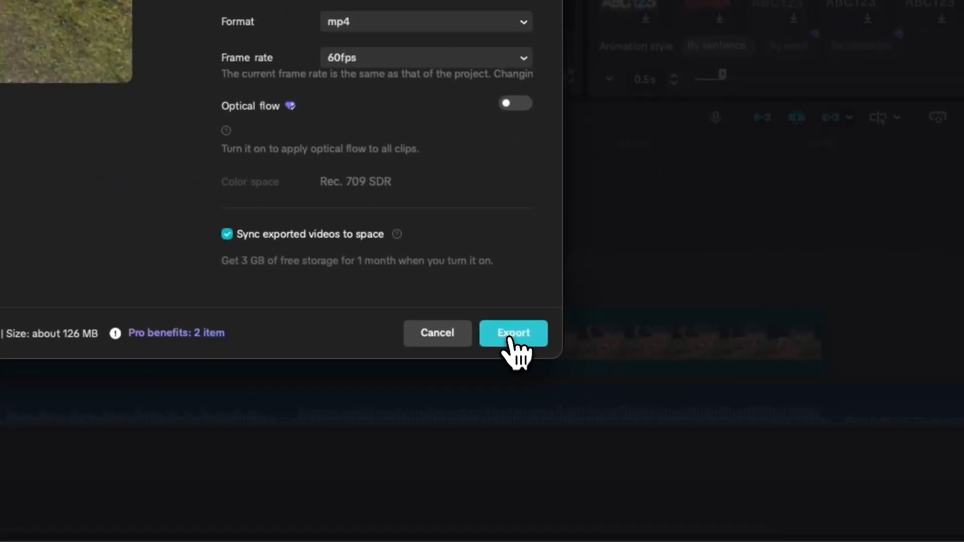
pyautogui.click(511, 340)
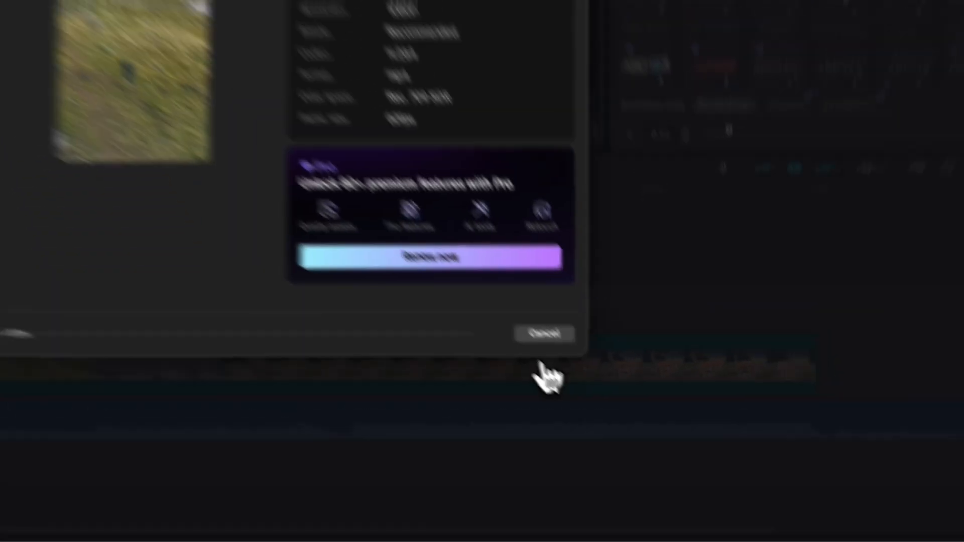